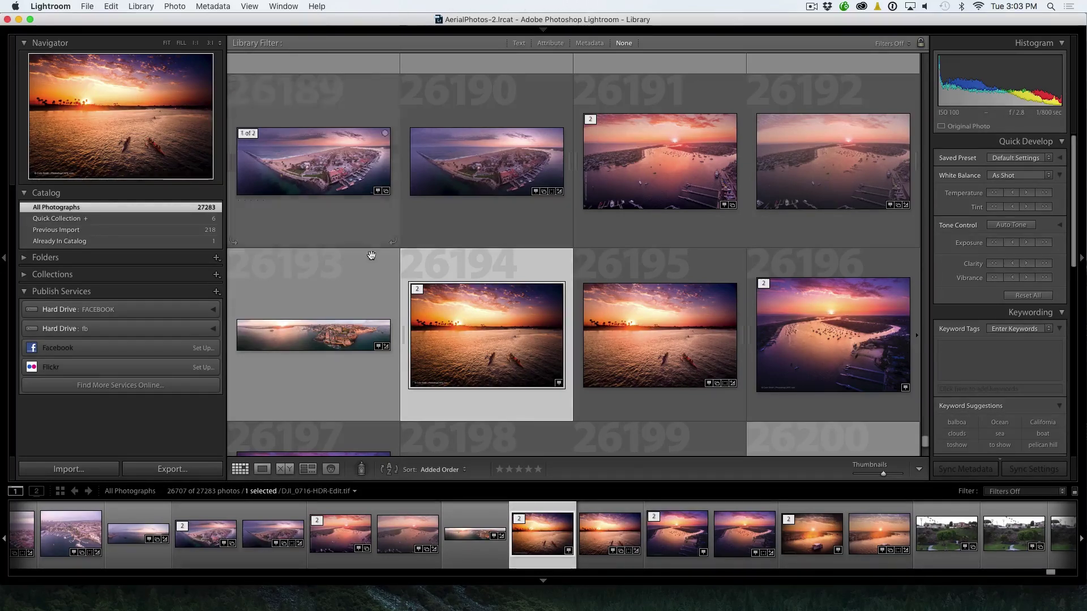
Pin the Identity Plate and Module Picker panel open above the photo grid with F5
mouse_move(280, 23)
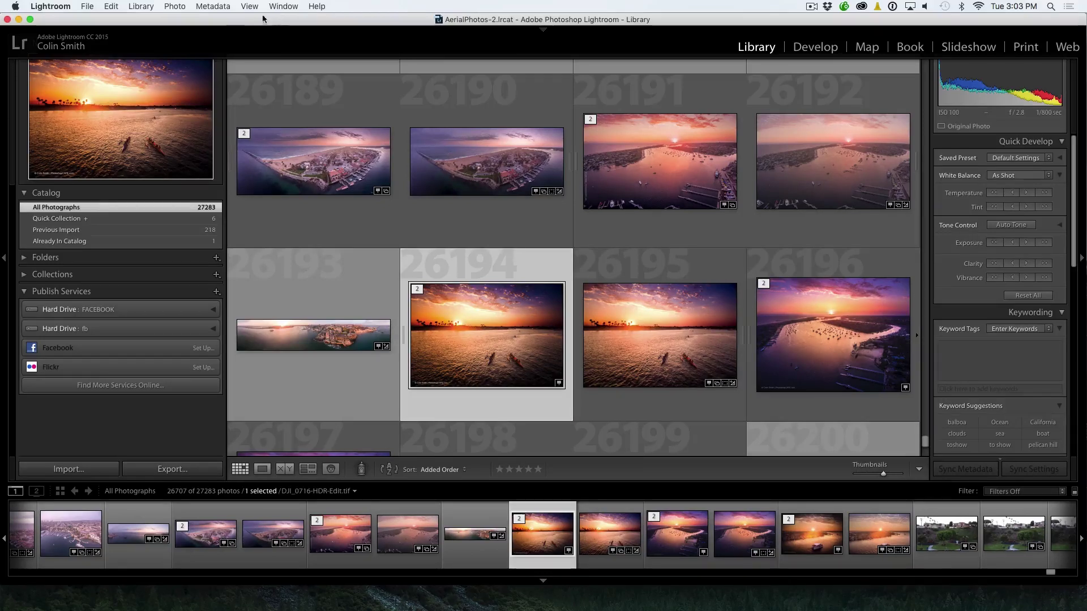
key(F5)
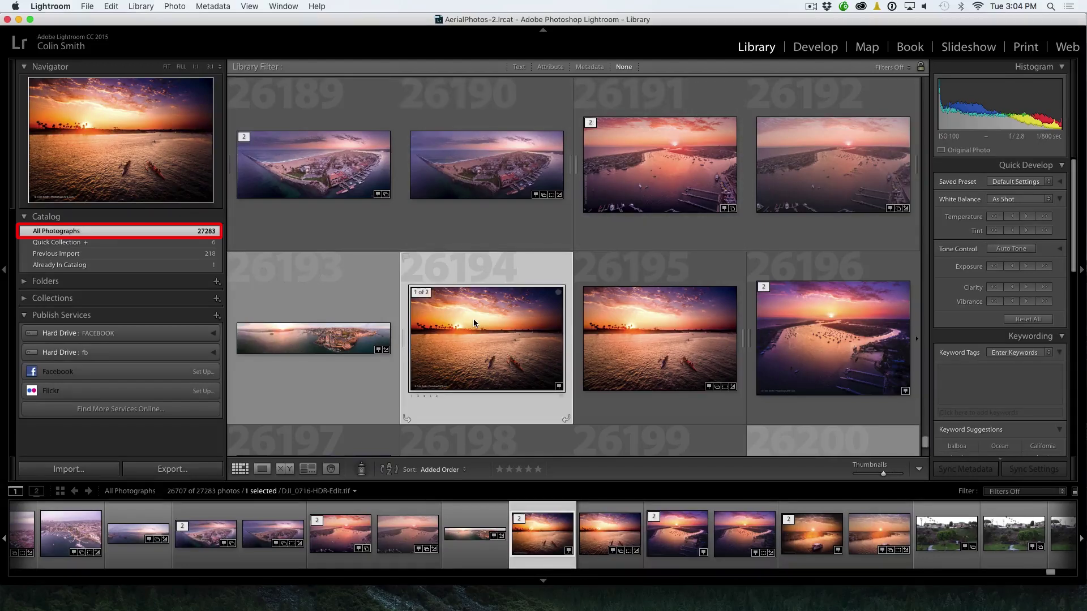
mouse_move(474, 320)
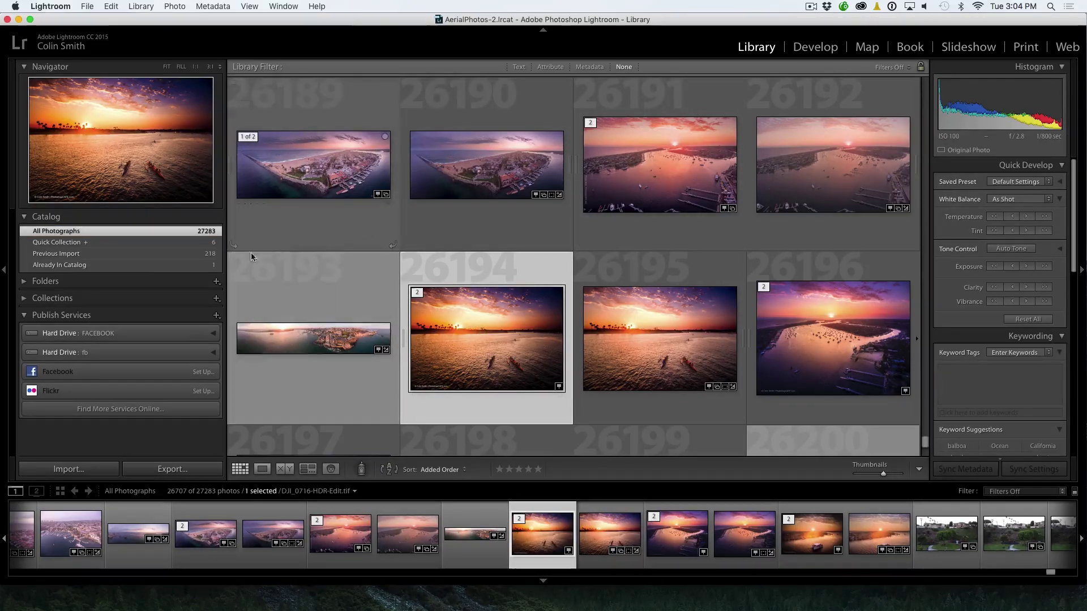
Expand the Folders panel and collapse the Navigator preview
click(24, 282)
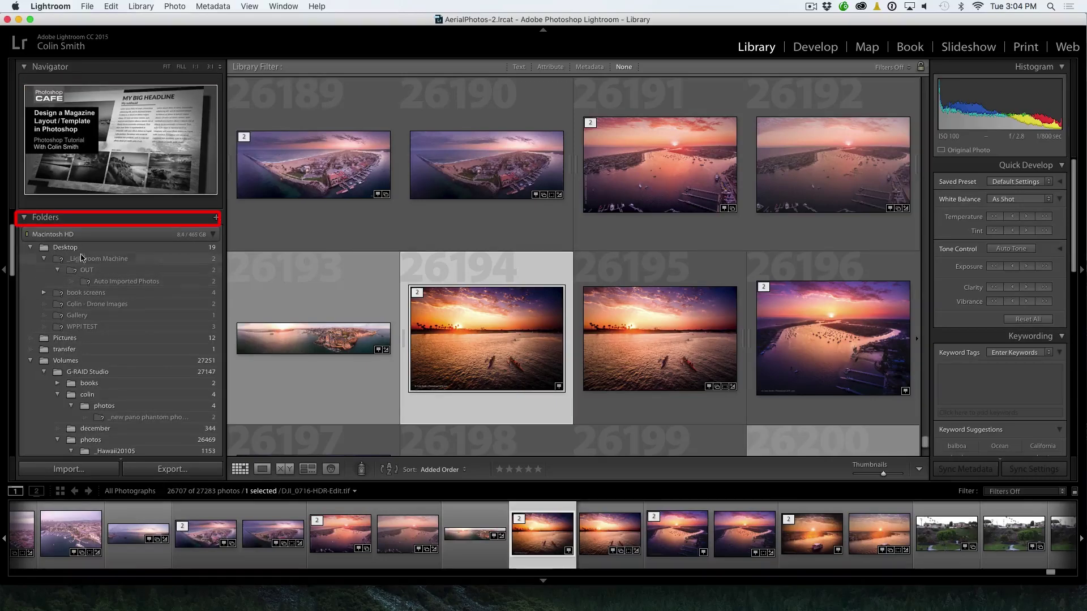
click(45, 67)
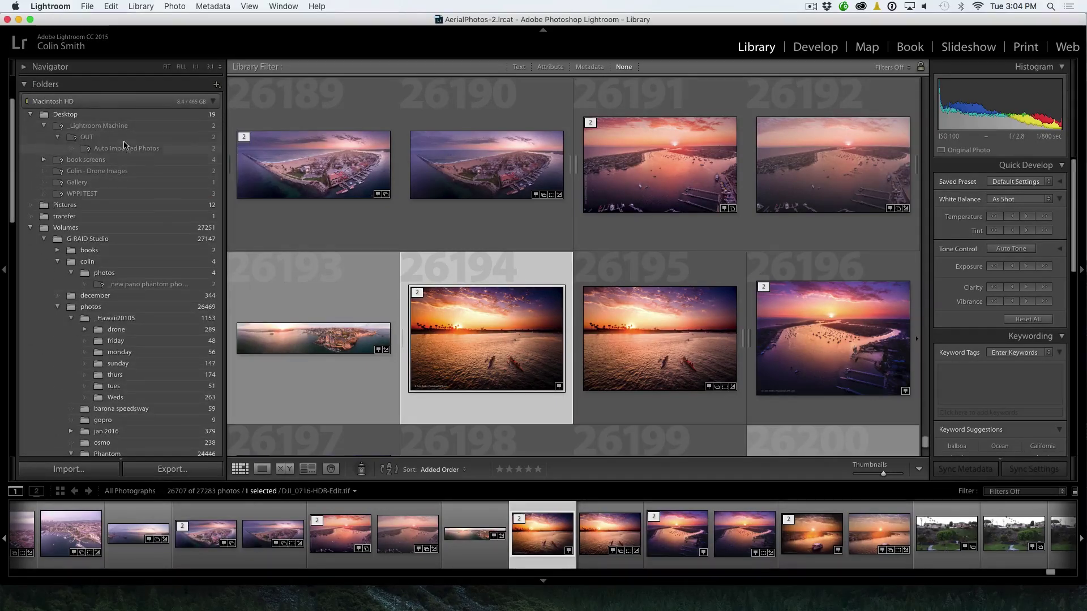
scroll(131, 273, down, 3)
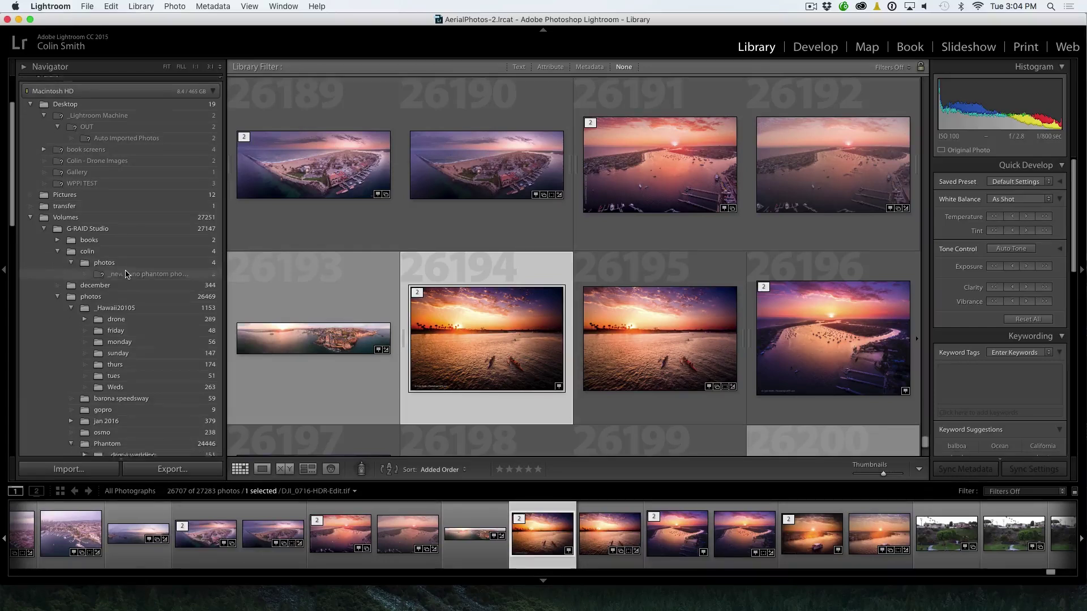
scroll(131, 273, down, 12)
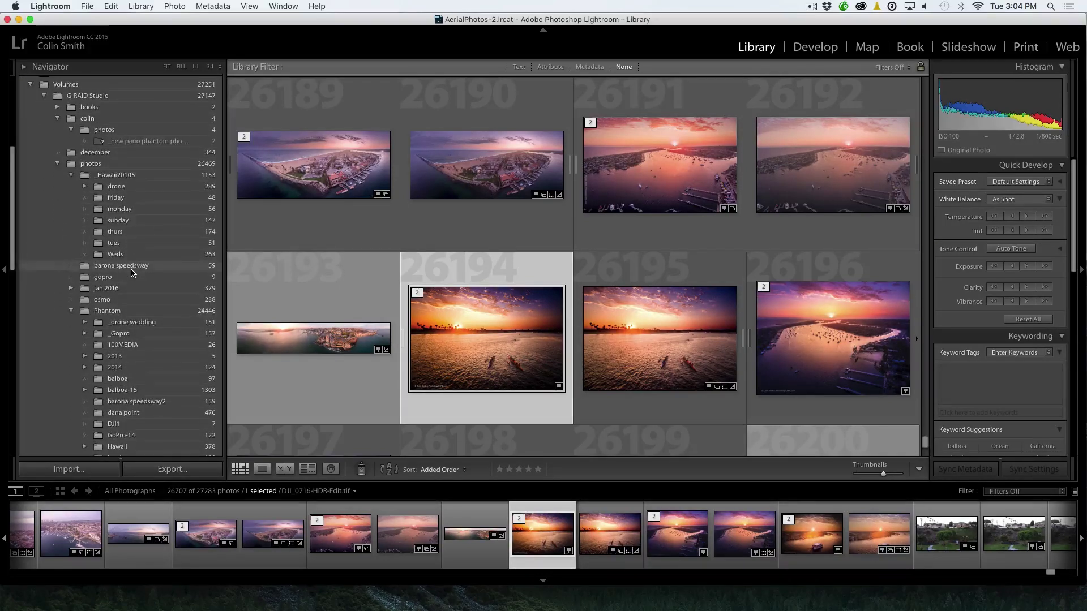
scroll(131, 273, up, 13)
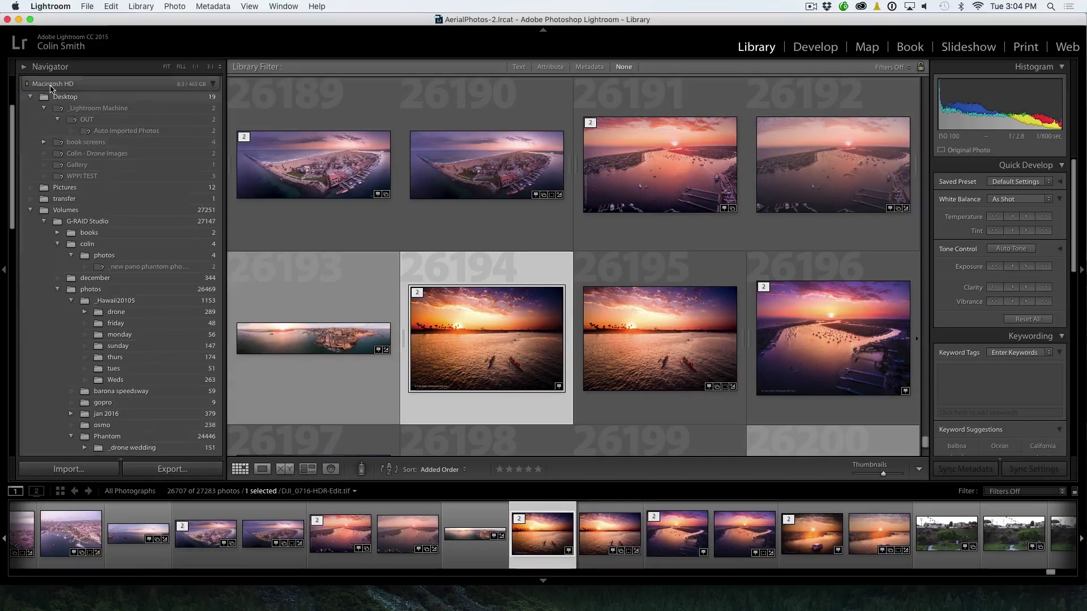
scroll(127, 108, up, 1)
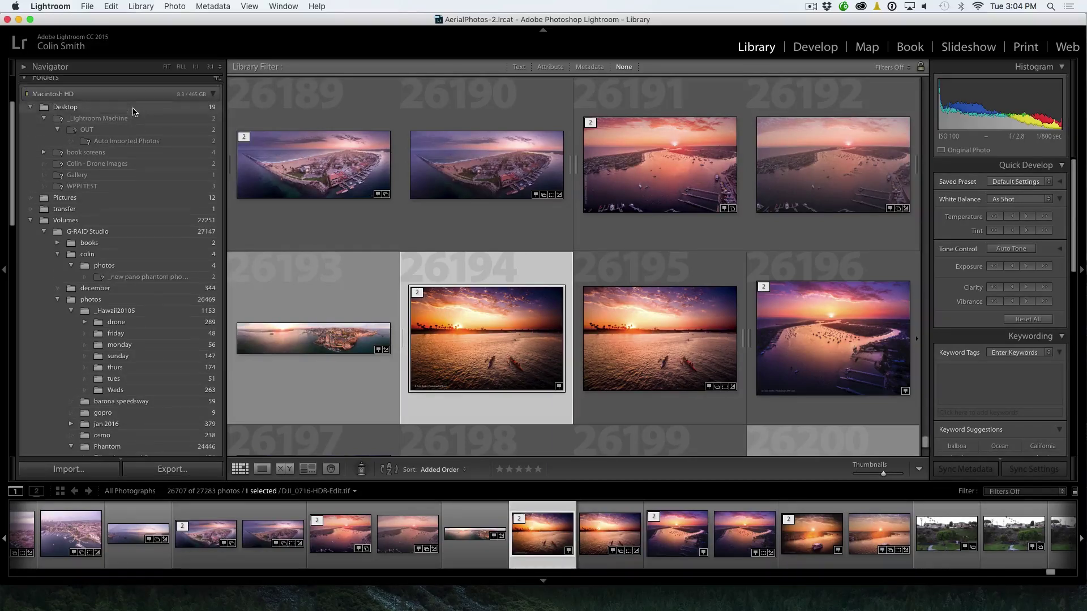
Collapse and re-expand the Macintosh HD tree, then show the G-RAID Studio drive's 27,147 photos
click(216, 101)
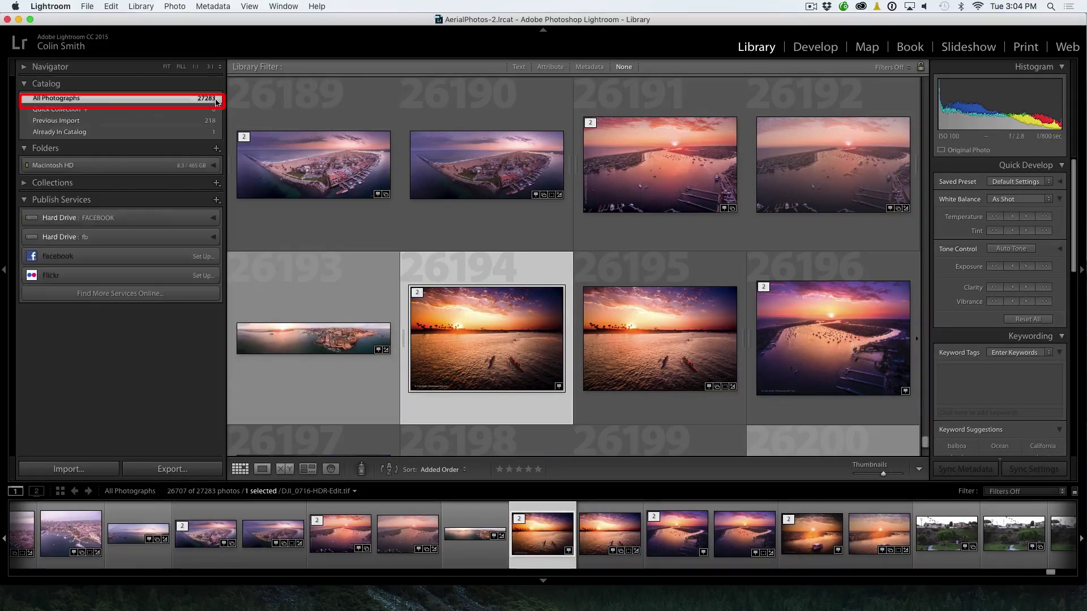
click(213, 166)
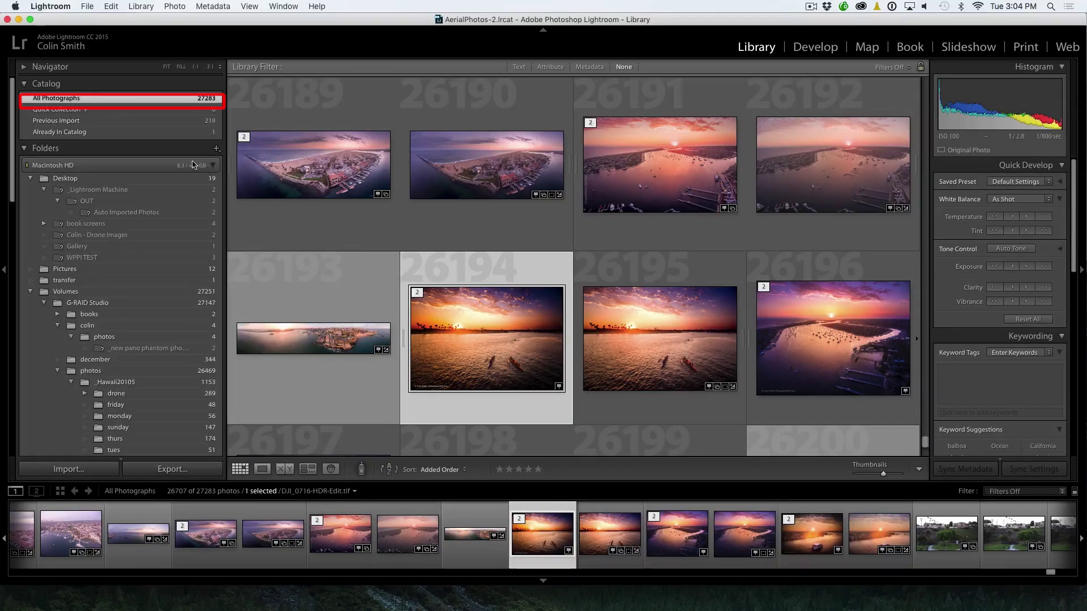
scroll(152, 240, down, 1)
scroll(152, 240, down, 5)
click(90, 205)
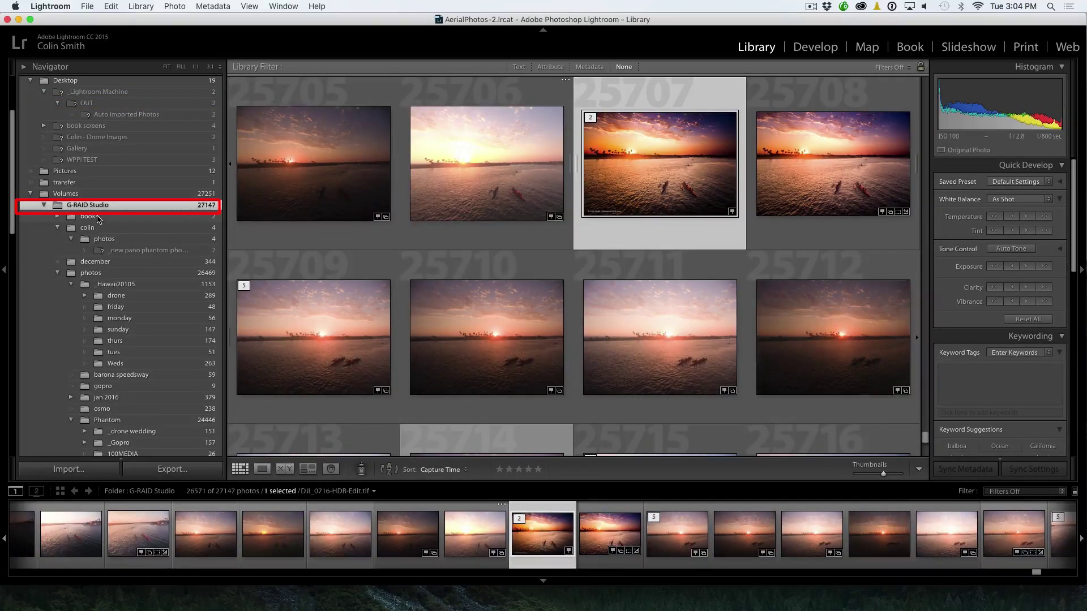
scroll(100, 215, down, 4)
scroll(99, 216, down, 1)
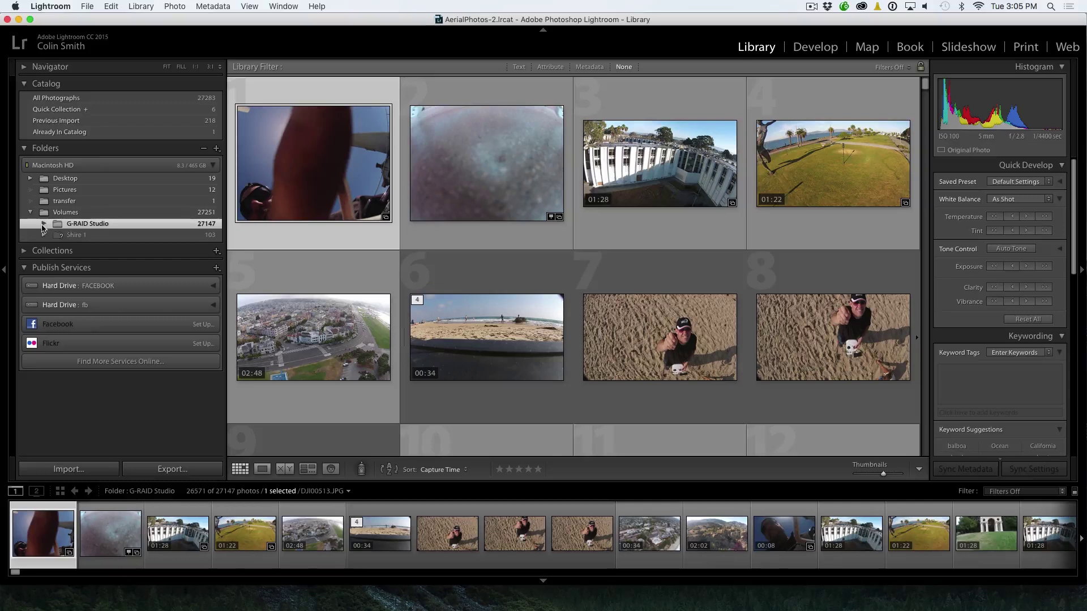
List G-RAID Studio's subfolders with colin and photos collapsed, and show the Pictures folder
click(46, 225)
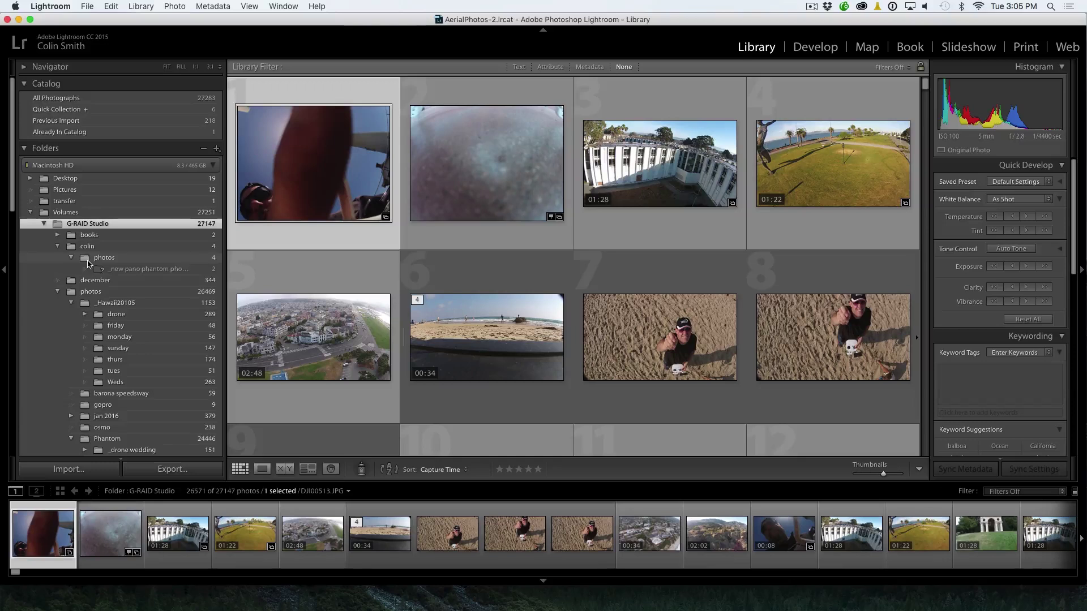
click(58, 246)
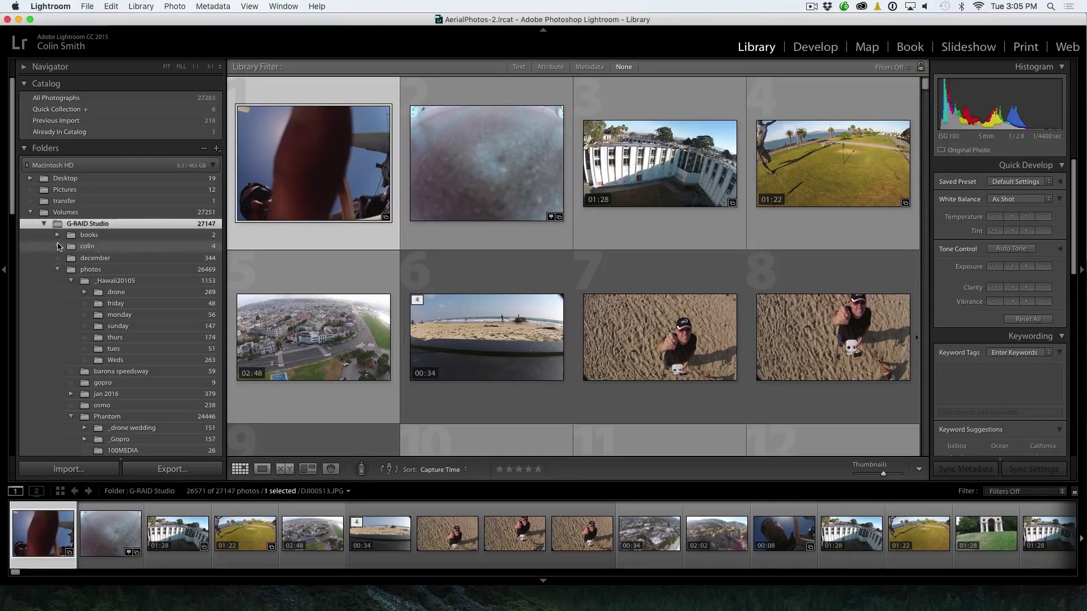
click(57, 268)
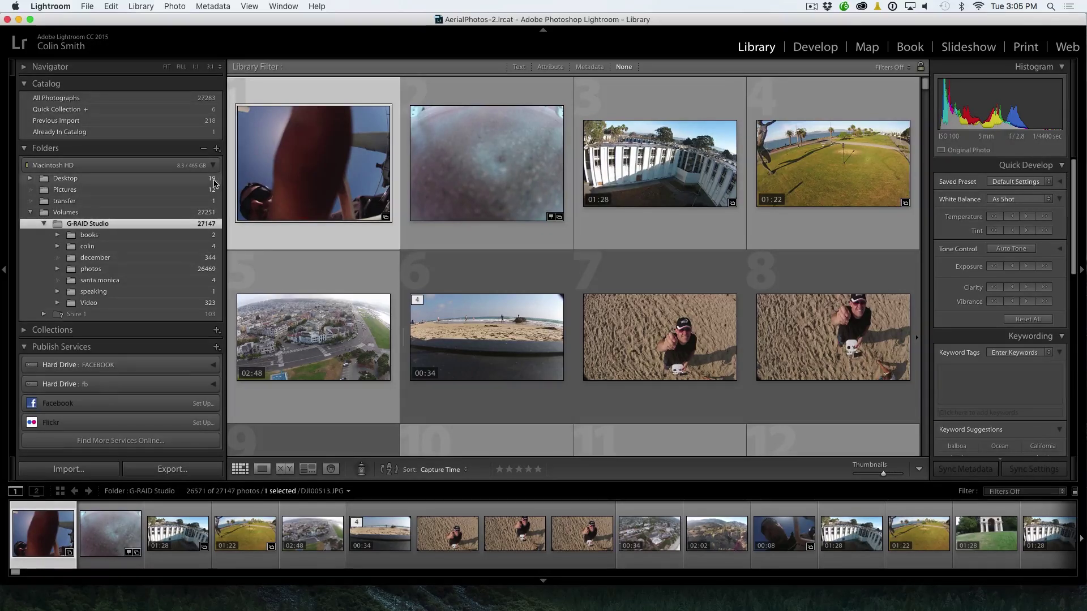
click(104, 191)
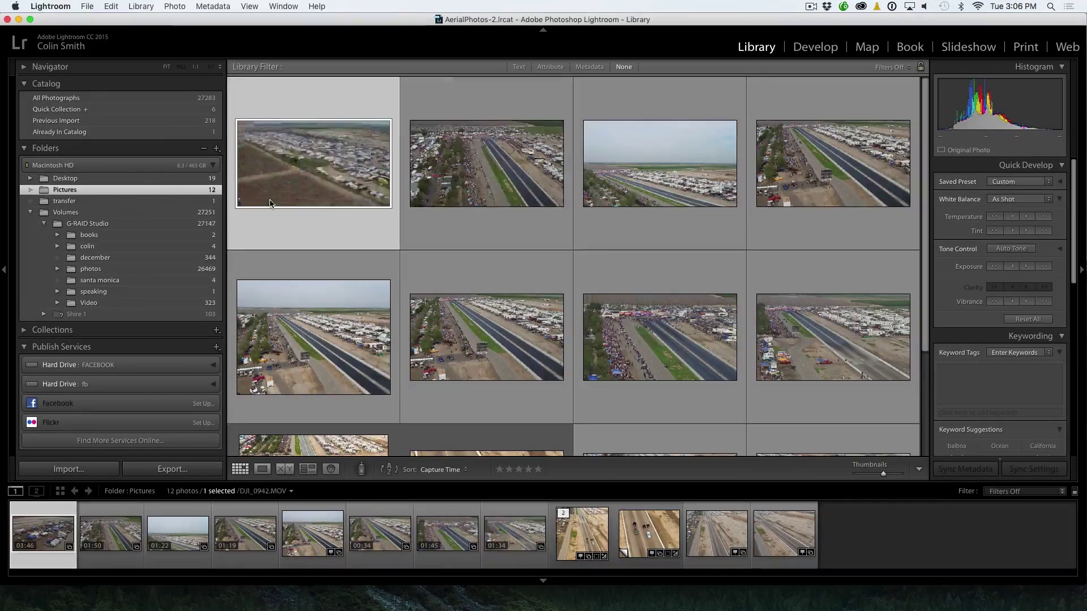
Select all 12 drag-racing photos in the Pictures folder
scroll(641, 199, down, 3)
scroll(643, 203, up, 3)
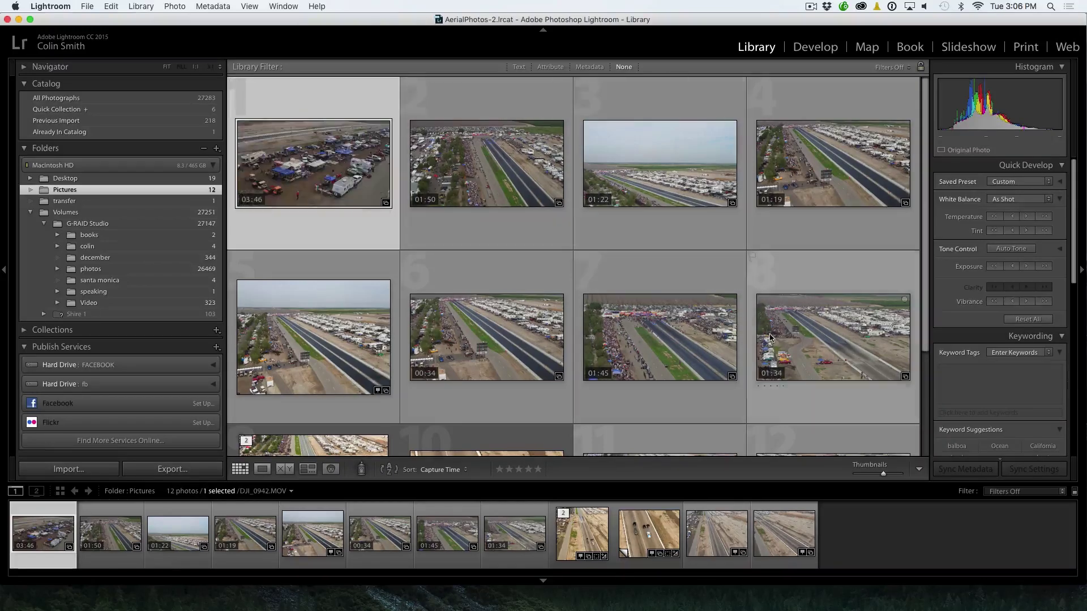
scroll(781, 328, down, 3)
key(super+a)
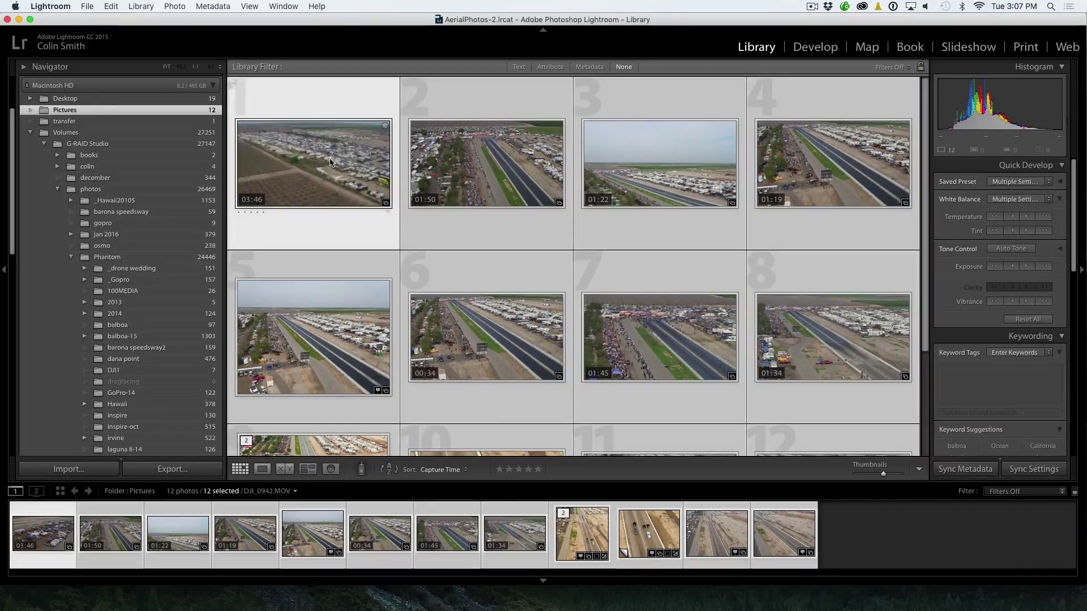
Move the 12 selected photos into Phantom's dragracing folder, confirming the move on disk
drag(330, 163, 146, 387)
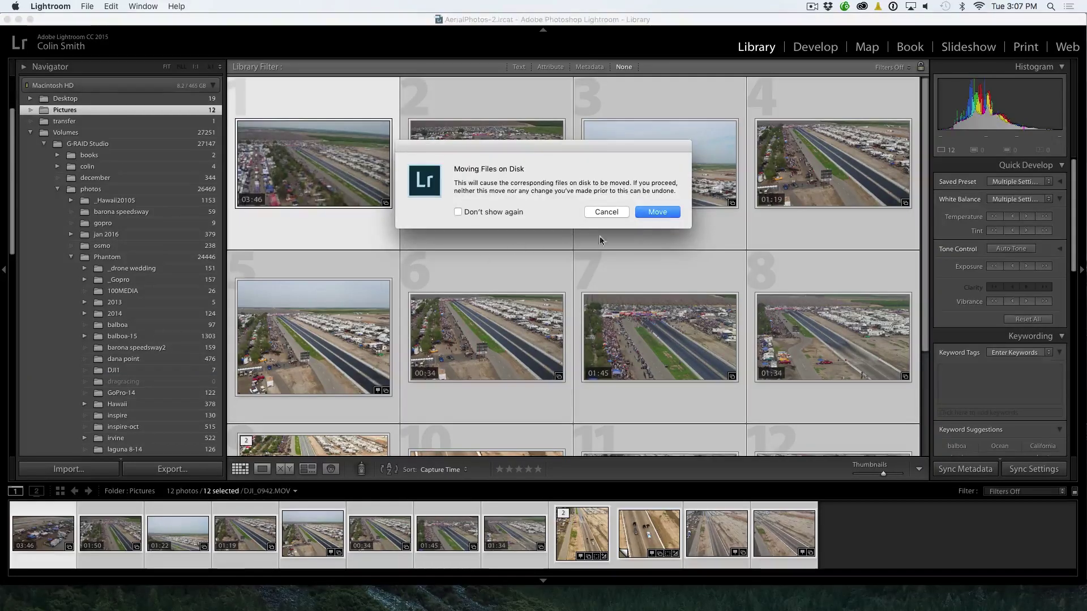
click(645, 213)
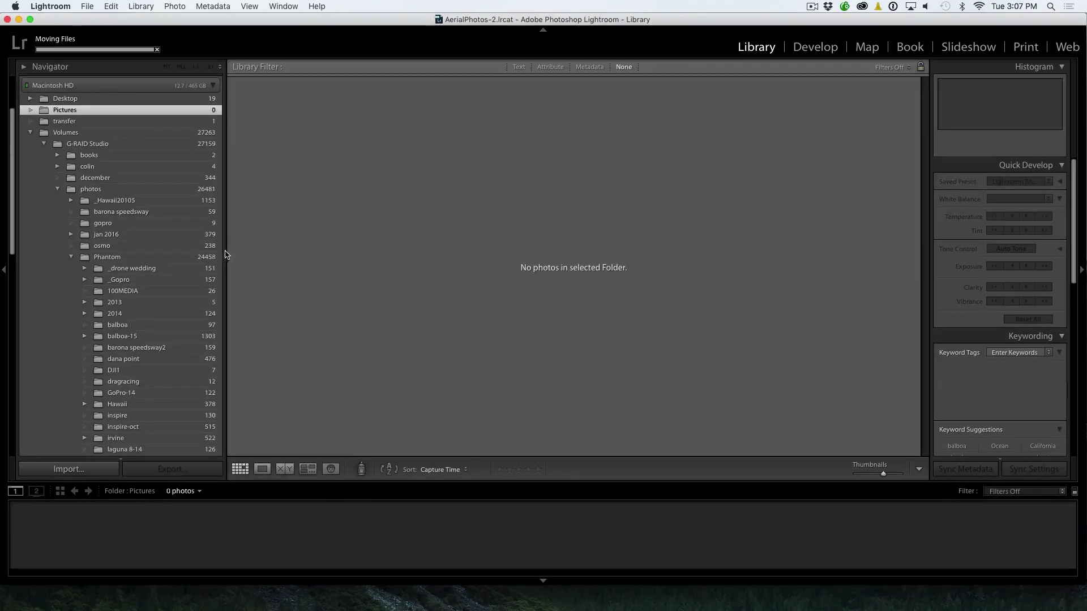
right_click(86, 112)
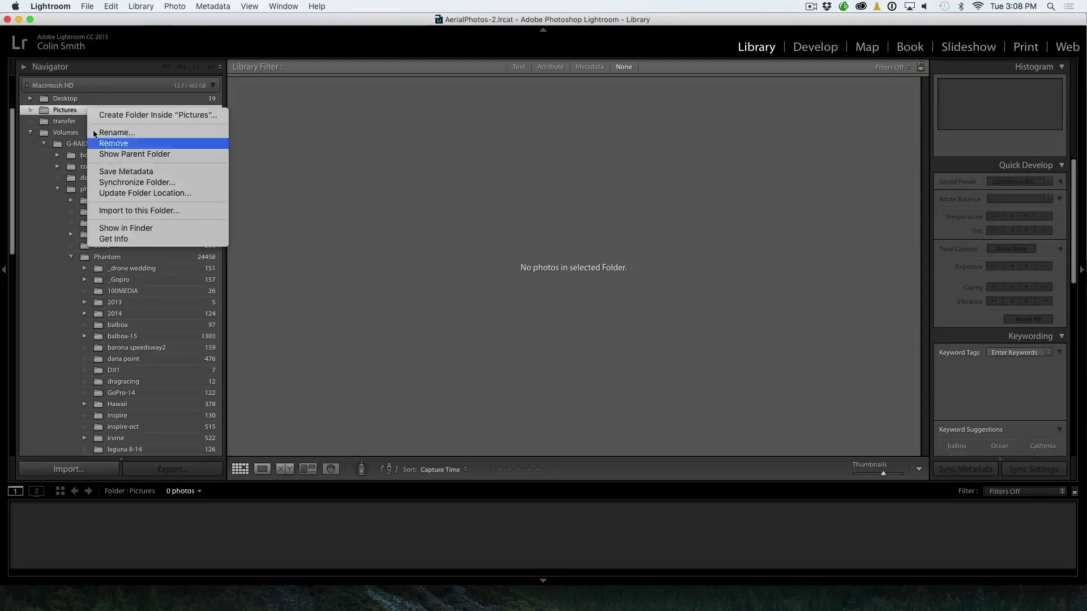
Dismiss the Pictures folder menu and open the dragracing folder to verify its 12 photos
click(67, 110)
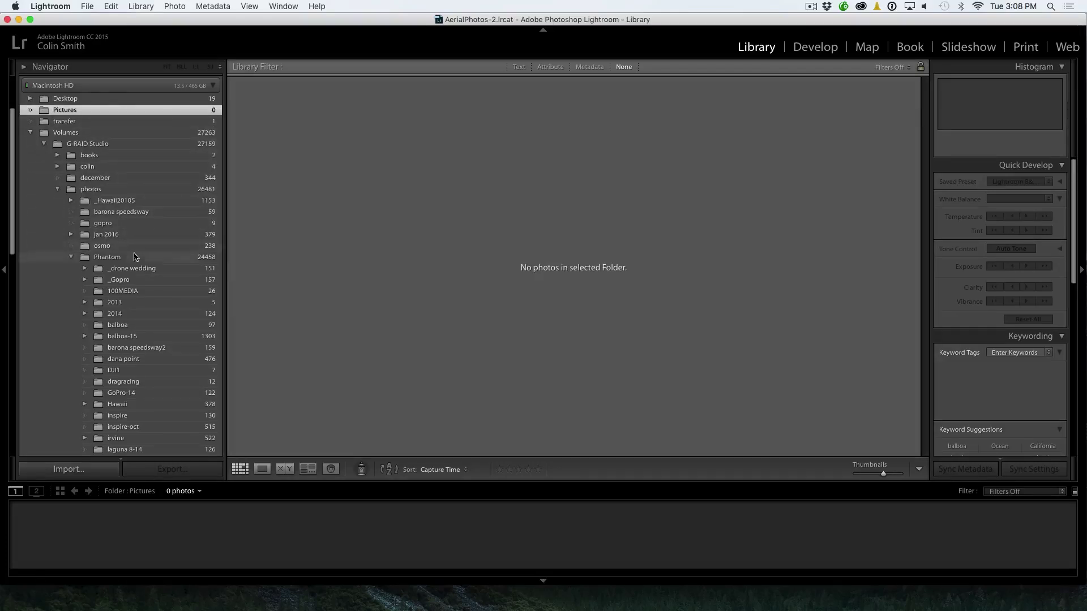
click(99, 144)
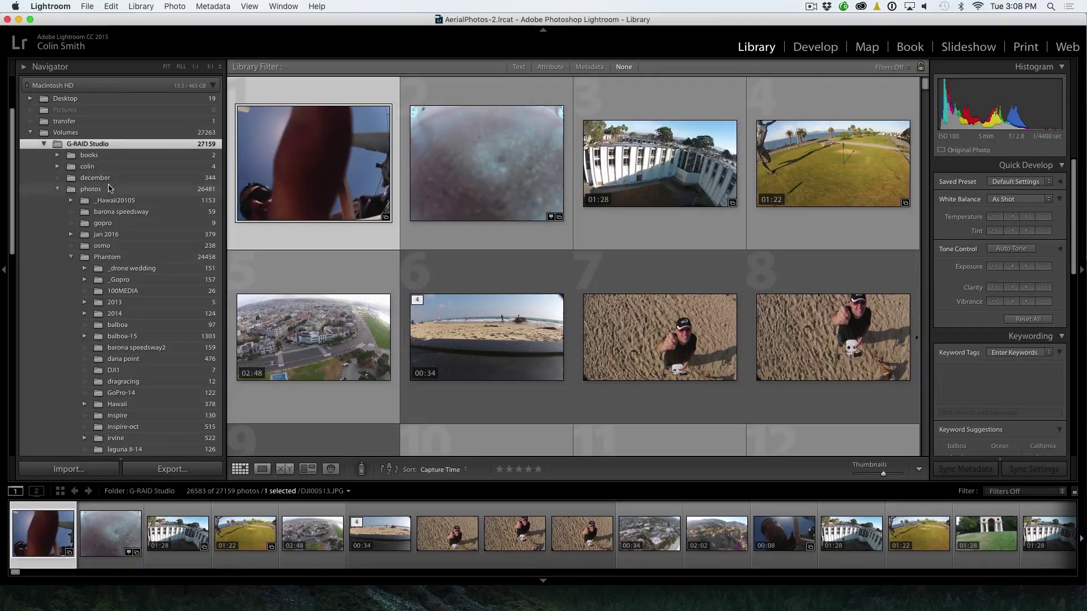
scroll(142, 244, down, 3)
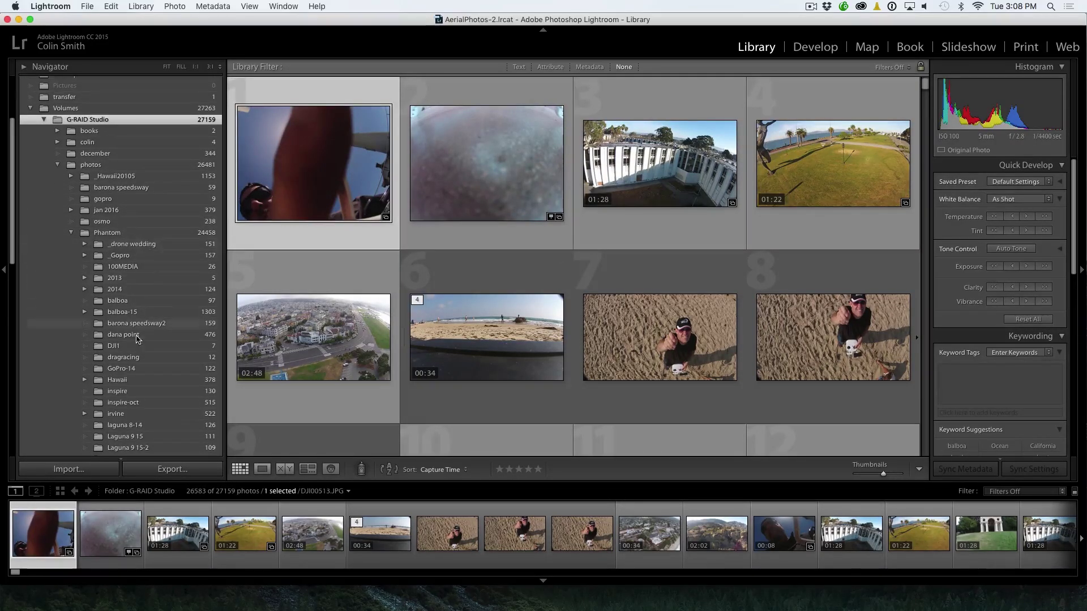
click(137, 358)
scroll(534, 203, down, 4)
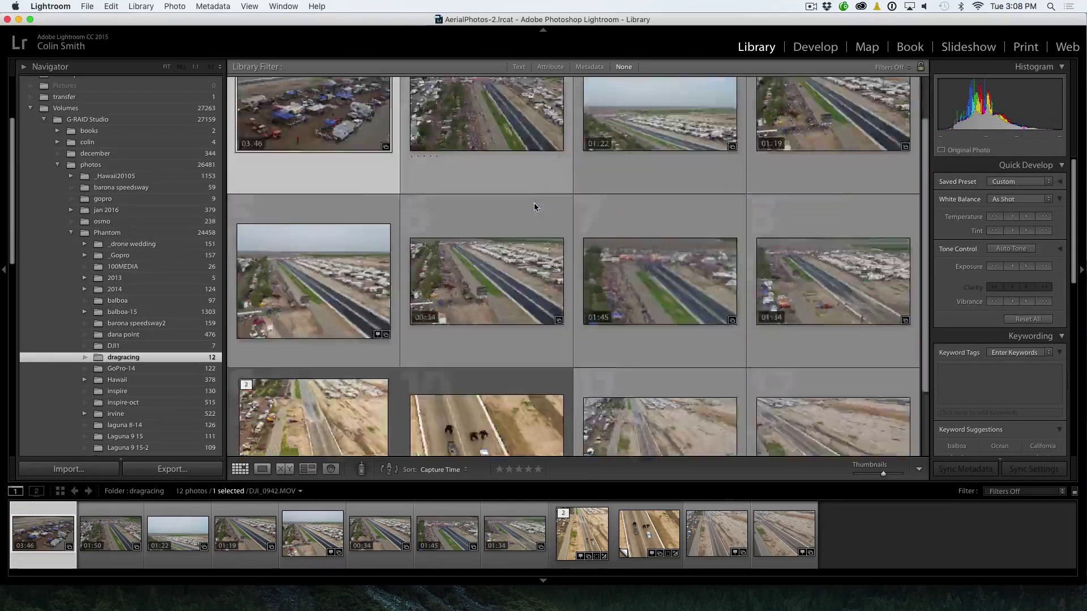
scroll(532, 231, up, 3)
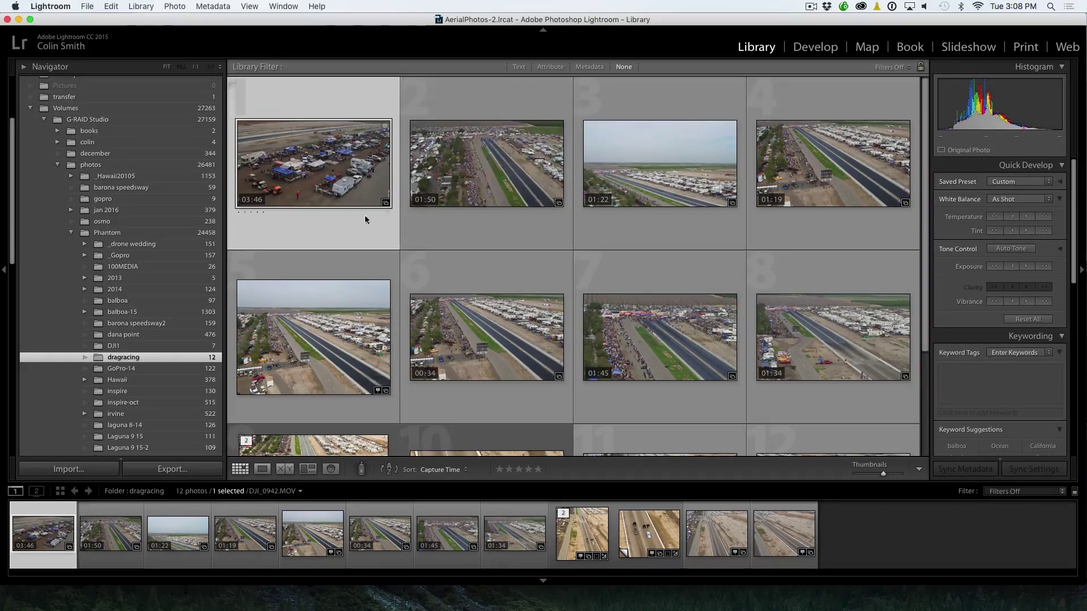
Select all 97 balboa photos and move them into the balboa-15 folder
click(126, 303)
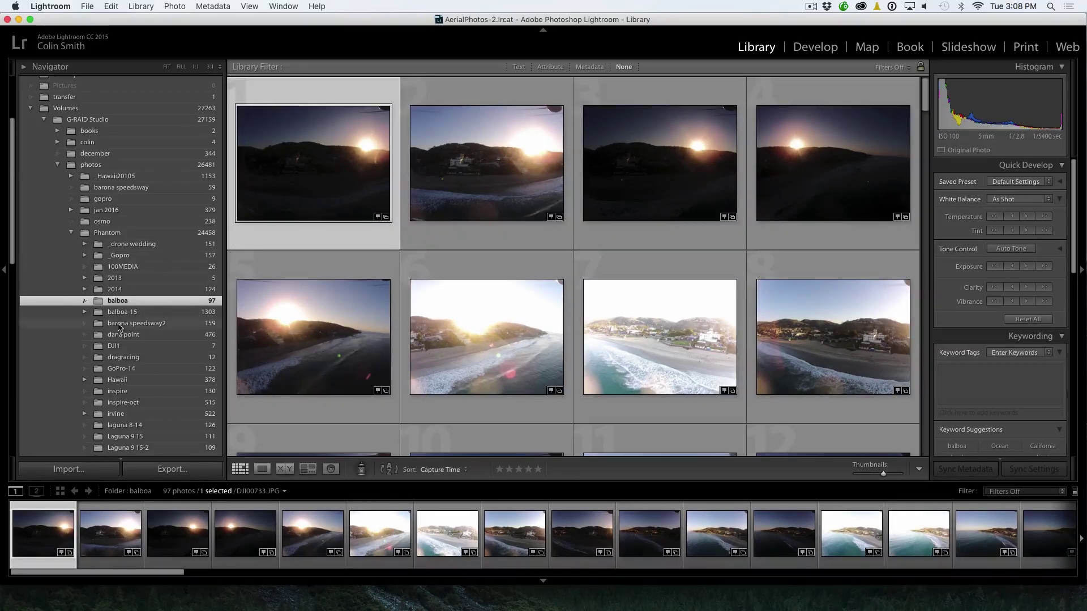
scroll(419, 204, down, 5)
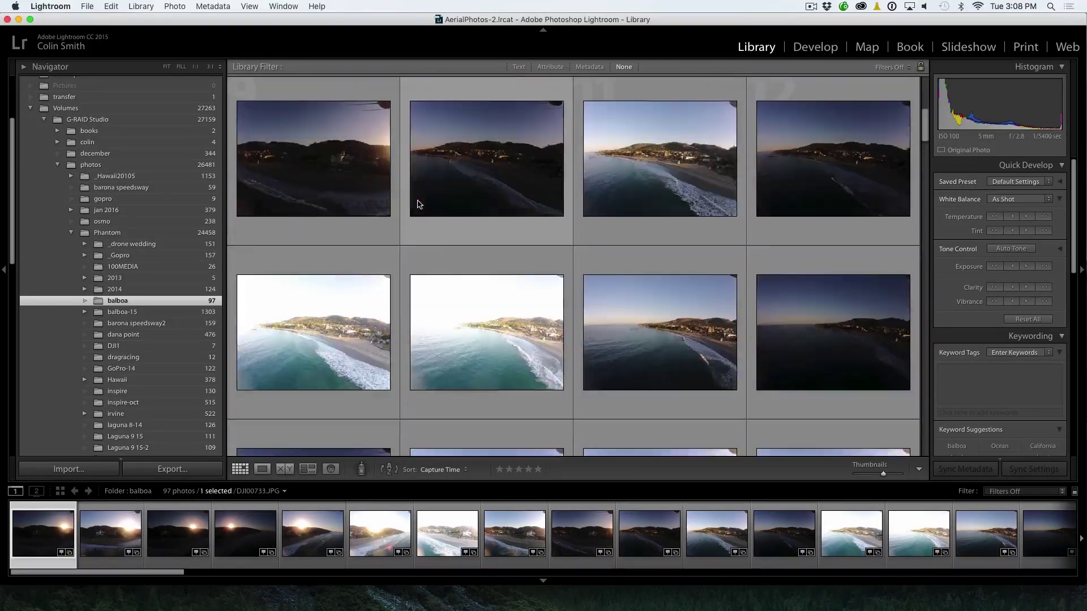
click(343, 191)
key(super+a)
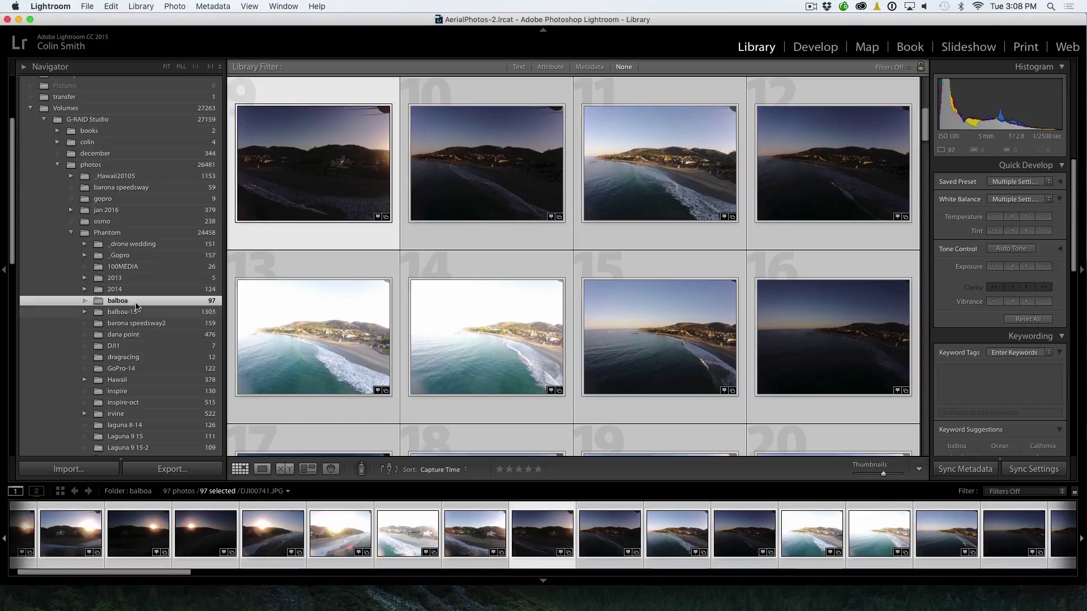
drag(329, 165, 159, 322)
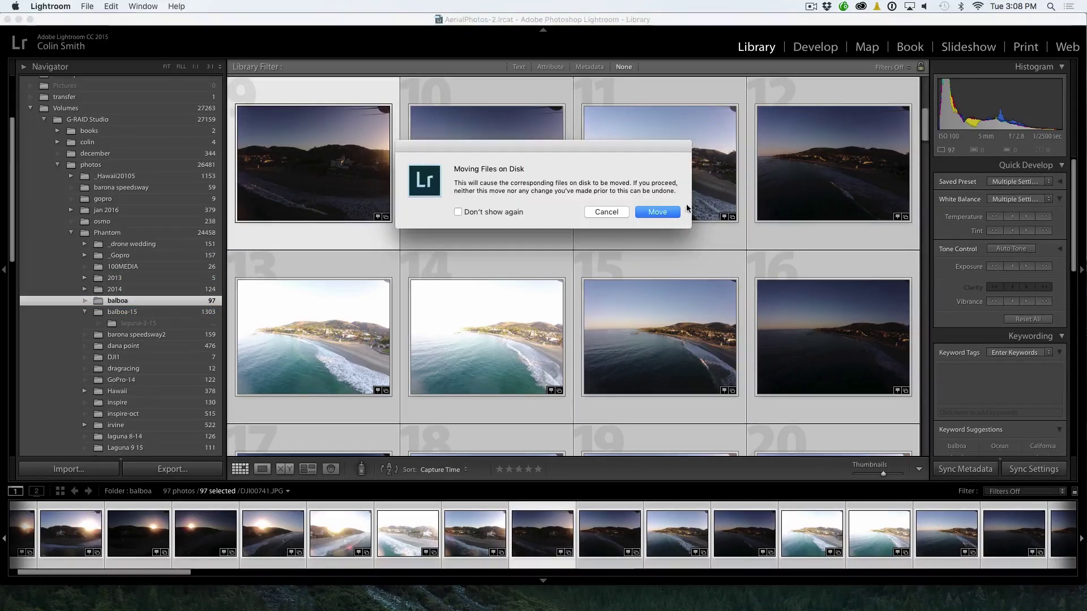
click(656, 212)
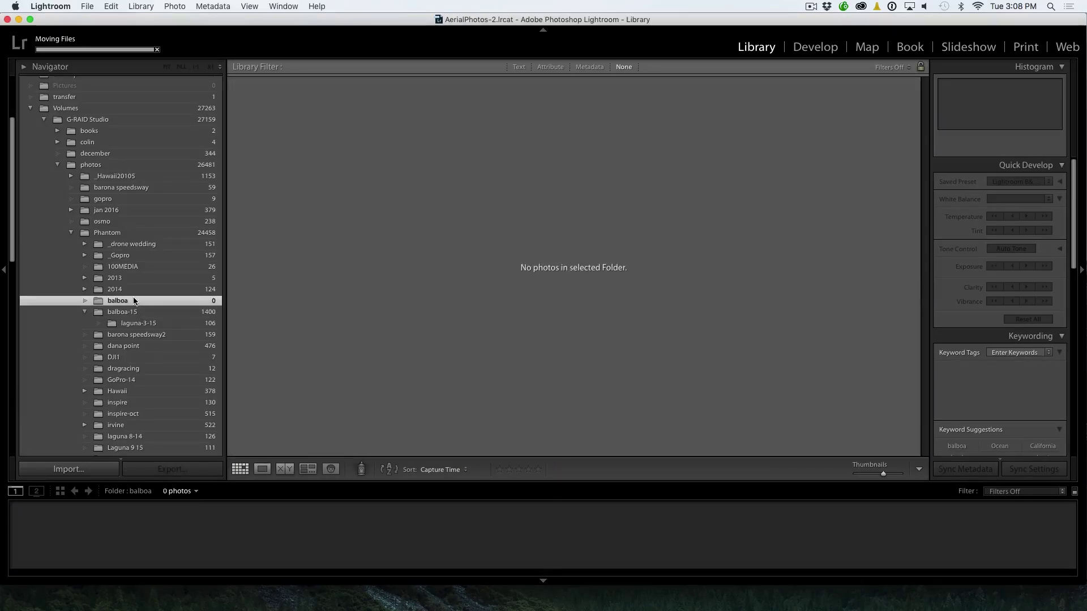
Remove the empty balboa folder from the catalog and browse balboa-15's photos
right_click(134, 301)
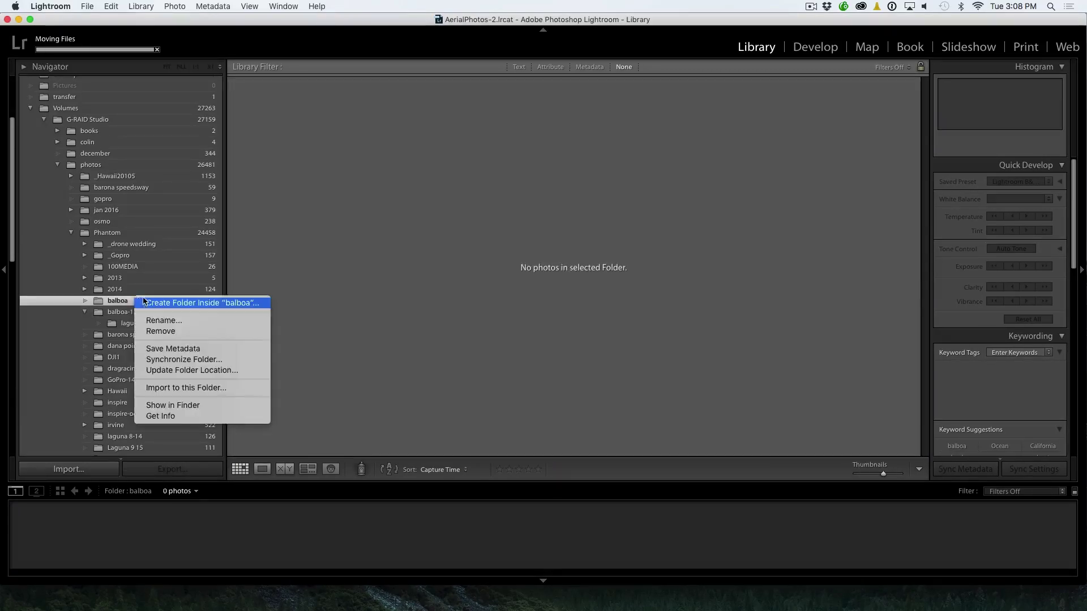
click(181, 331)
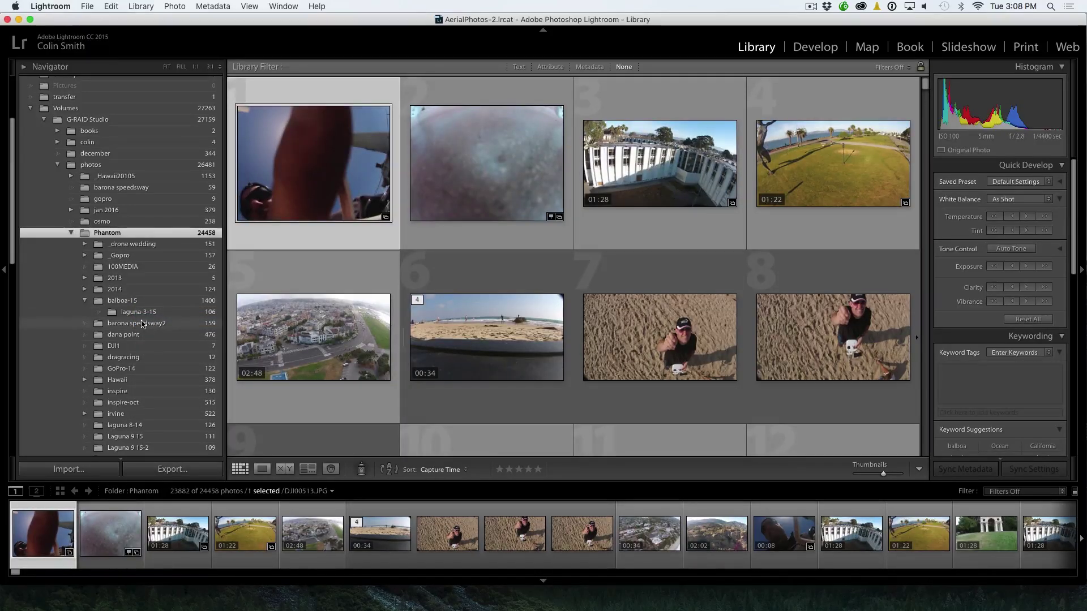
click(129, 300)
scroll(568, 217, down, 5)
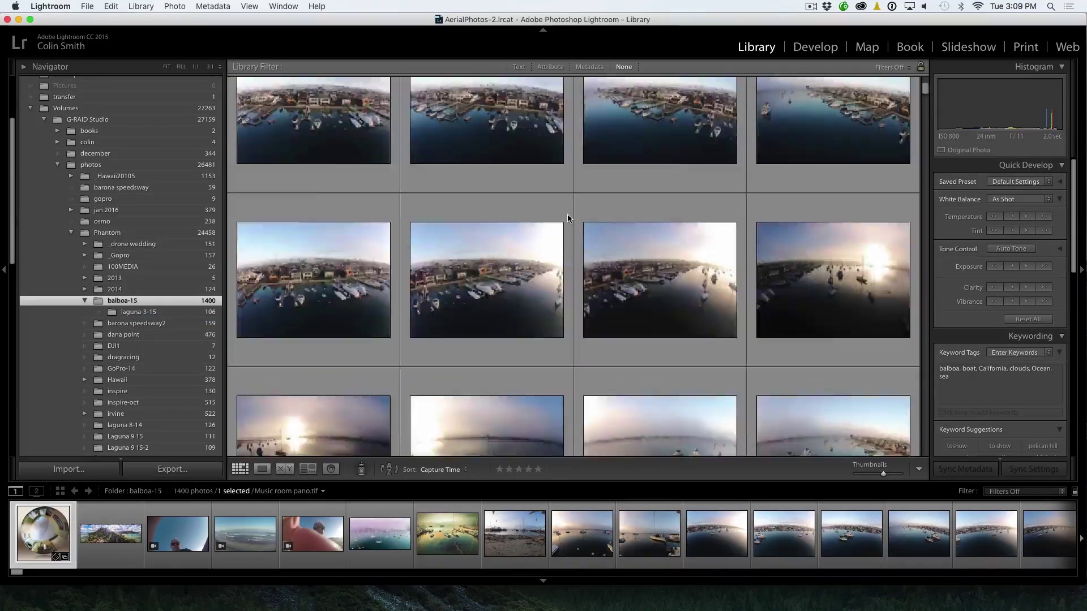
scroll(567, 214, down, 5)
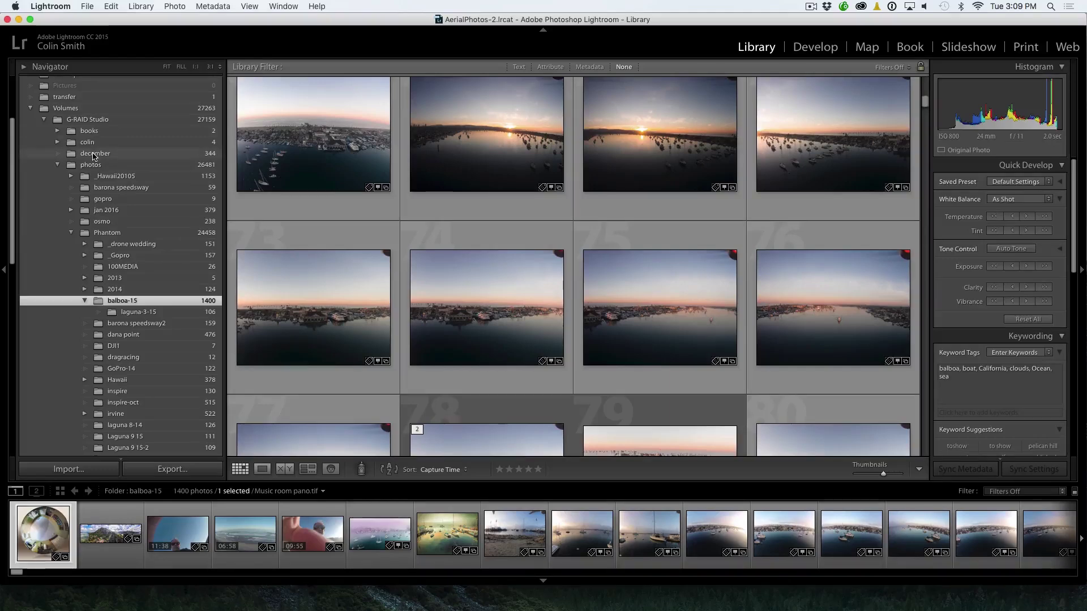
Collapse Phantom, show the photos folder's 26,481 images, and collapse the folder list
click(71, 232)
click(126, 182)
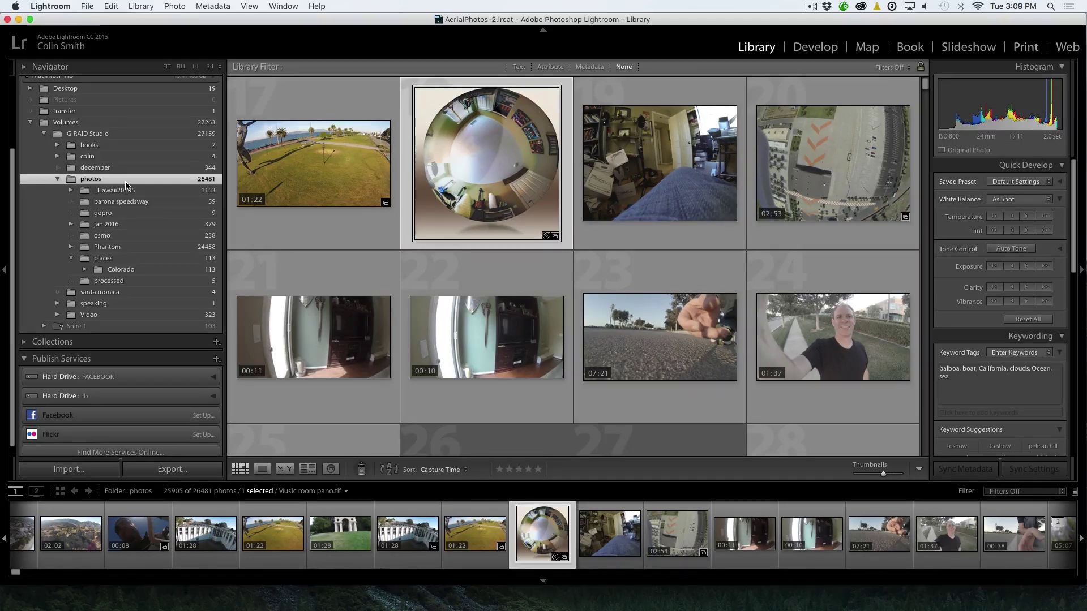
scroll(63, 136, up, 4)
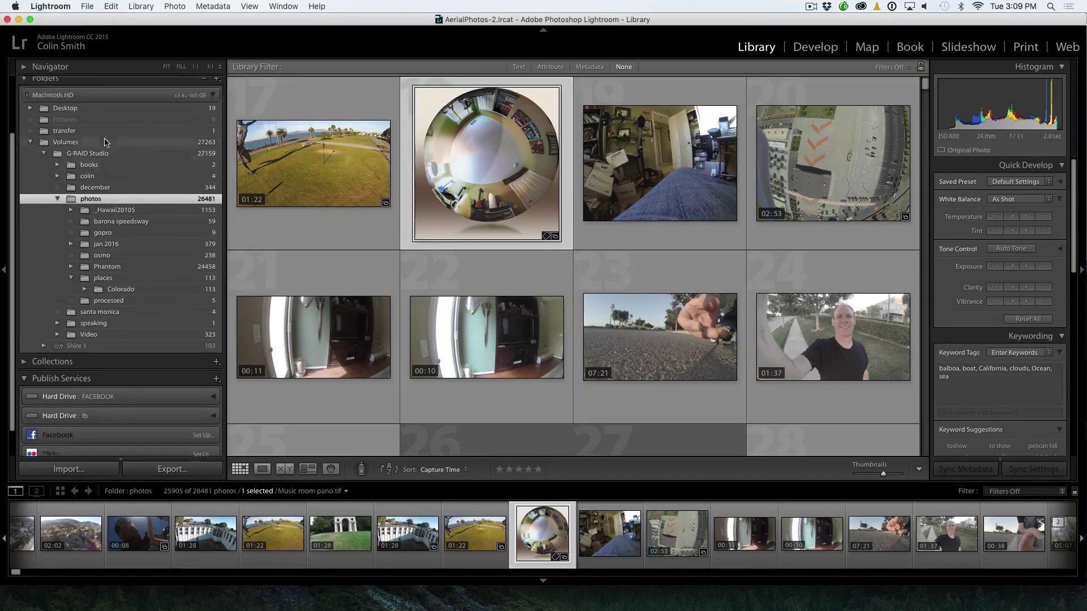
click(22, 151)
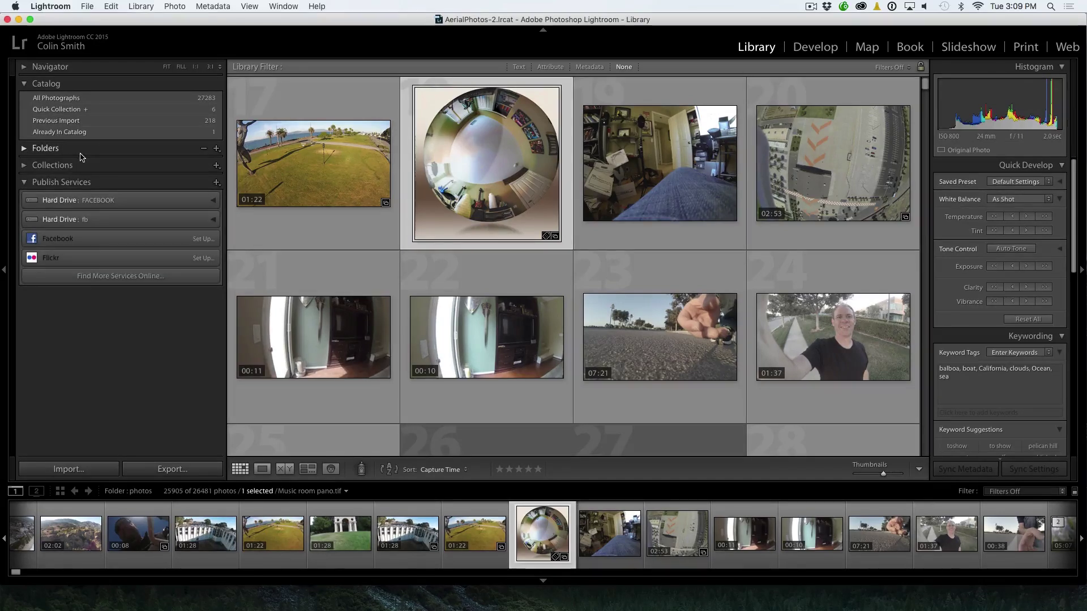
Expand Collections and the places group, leaving the Balboa harbor and Laguna sets expanded
click(25, 165)
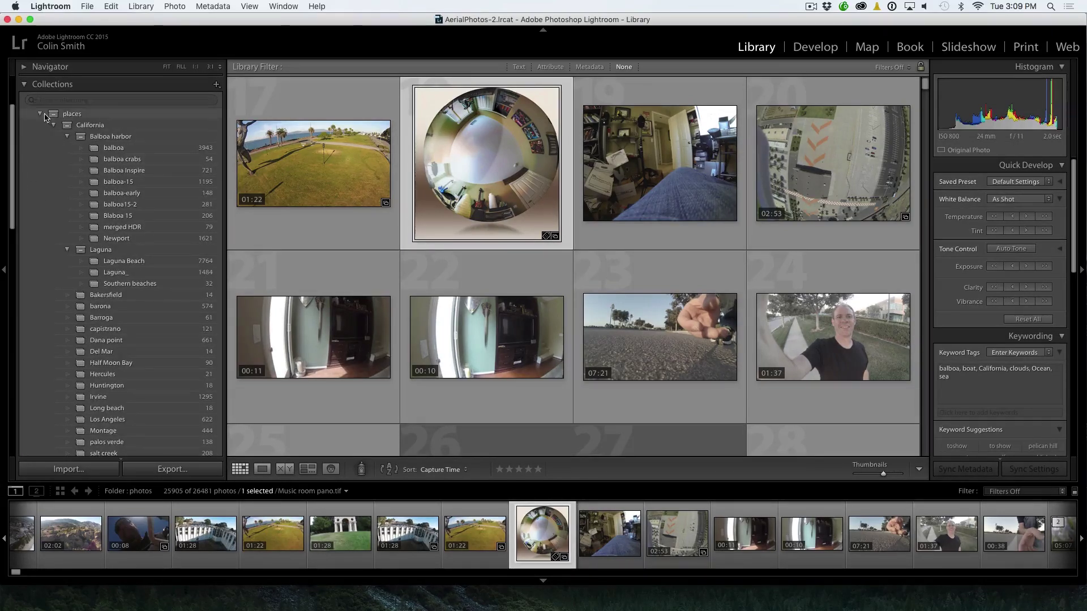
click(41, 113)
scroll(134, 181, up, 3)
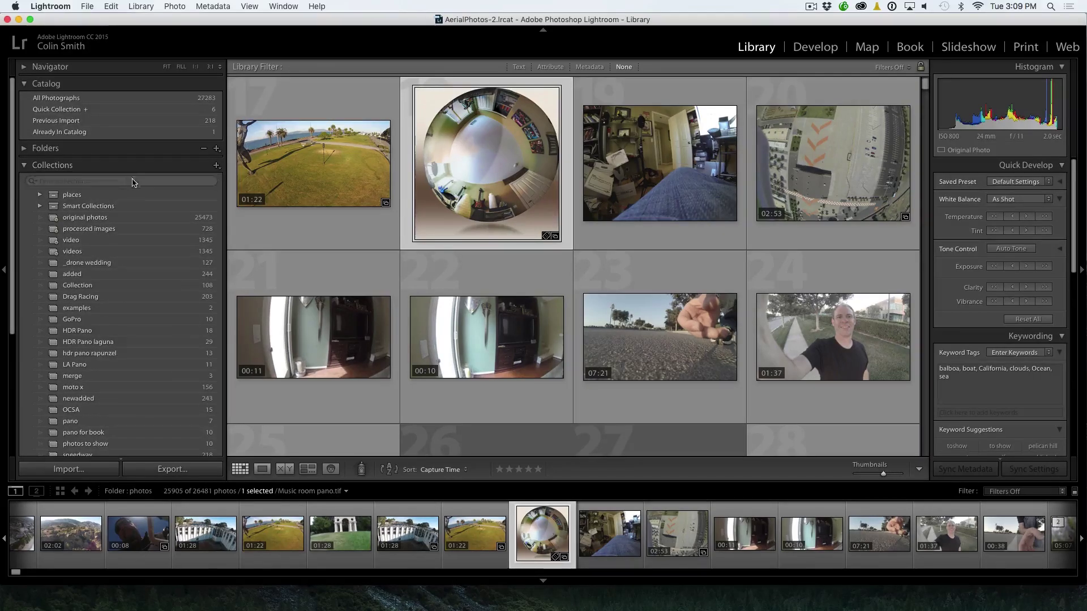
scroll(133, 182, down, 5)
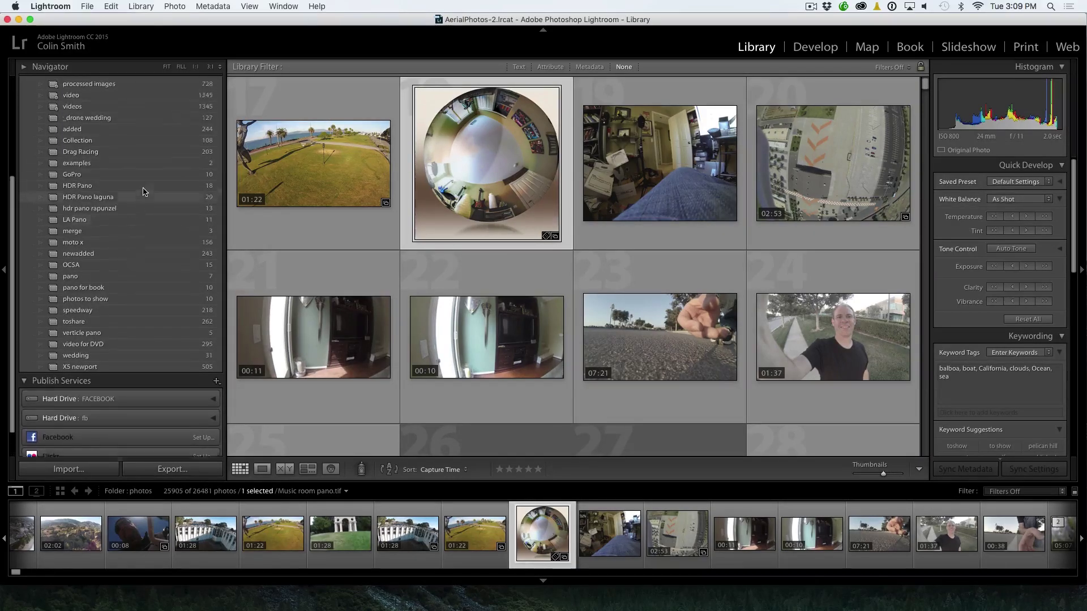
scroll(143, 192, up, 2)
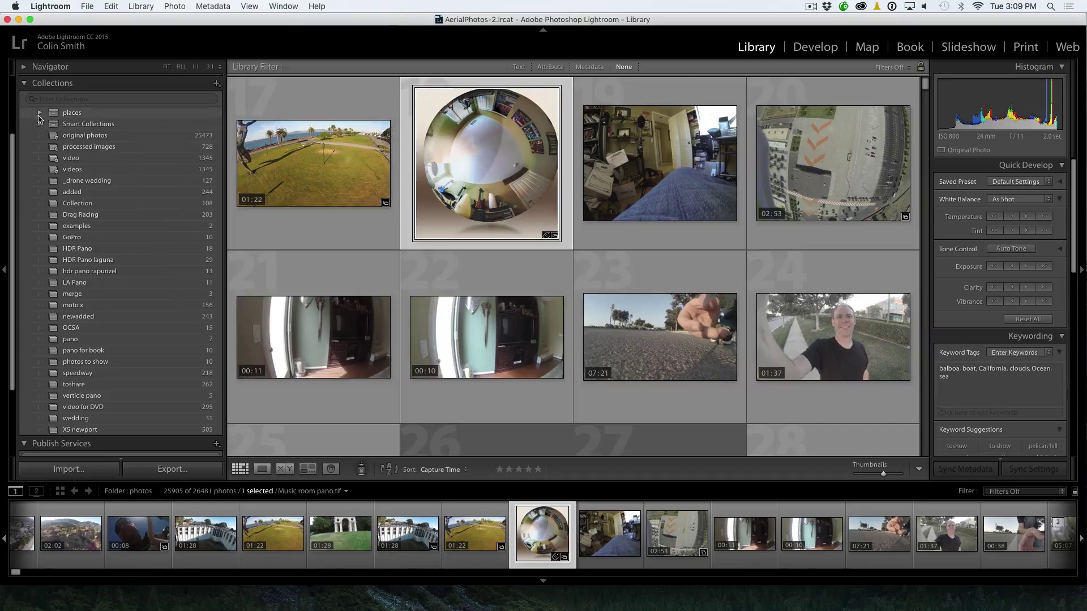
click(40, 113)
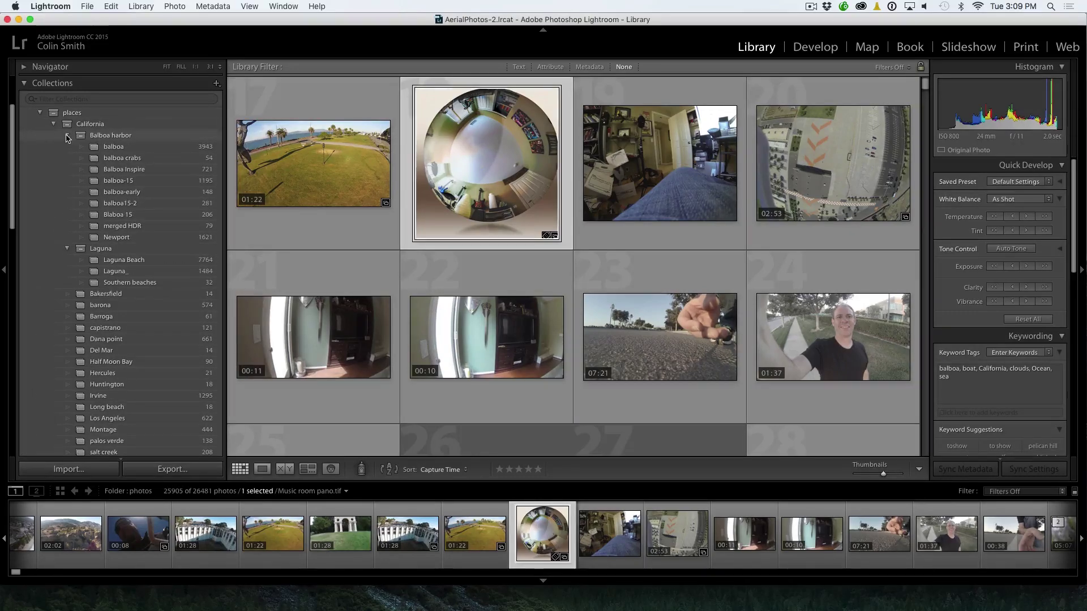
click(67, 136)
click(68, 147)
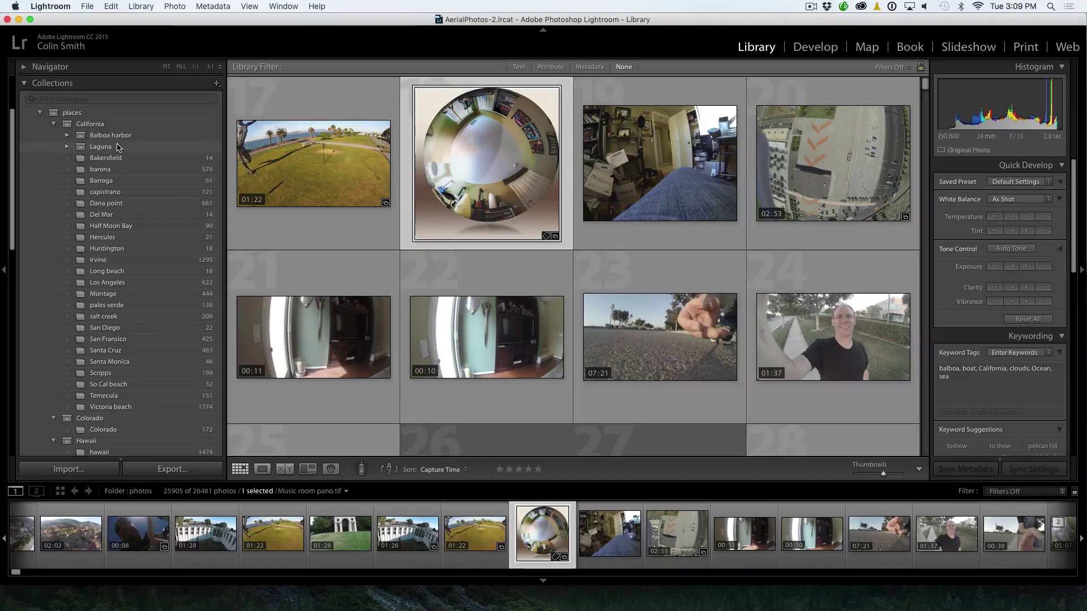
click(67, 136)
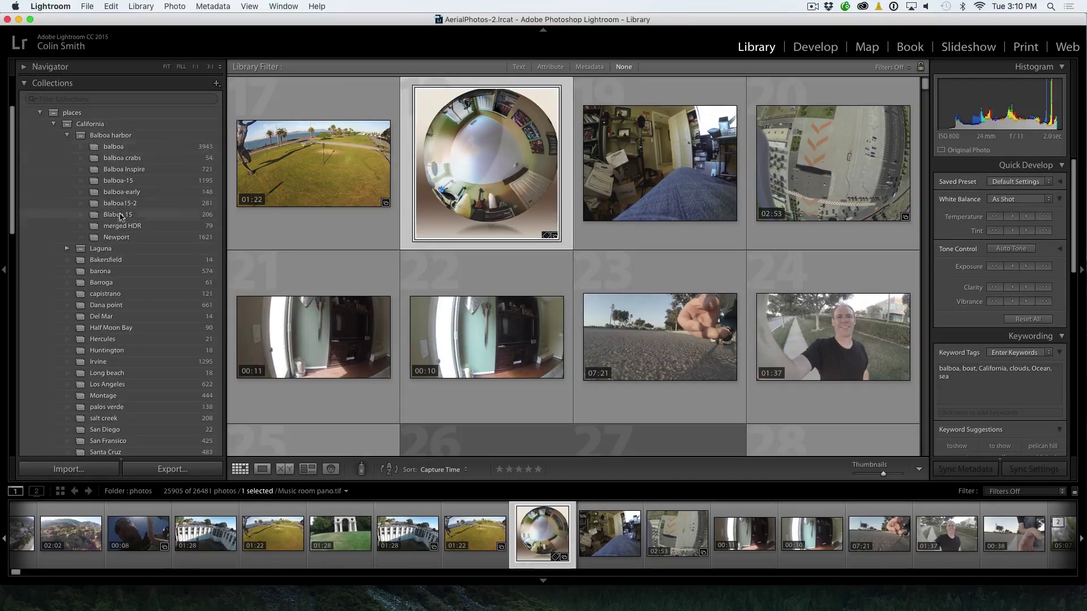
click(67, 249)
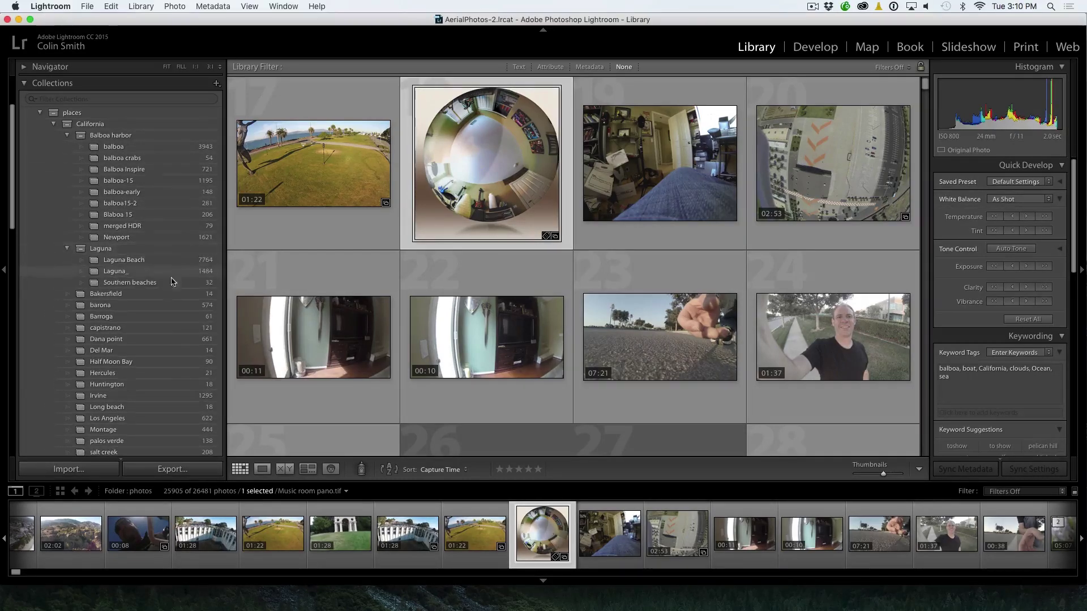
View the Laguna Beach collection, then the Laguna_ collection's 1,484 aerial photos
click(143, 261)
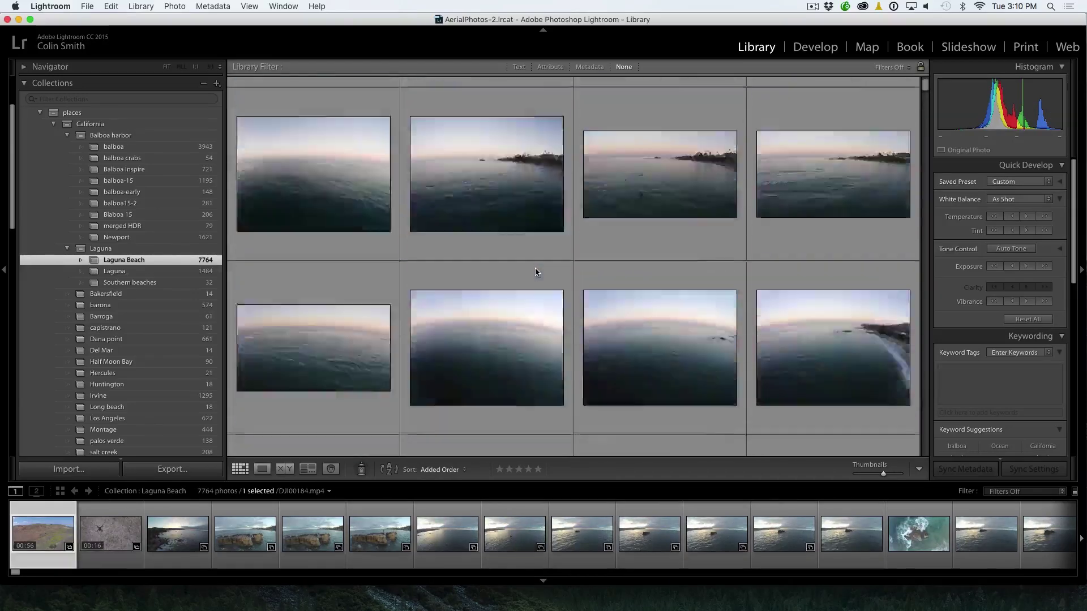
click(116, 271)
scroll(119, 167, down, 5)
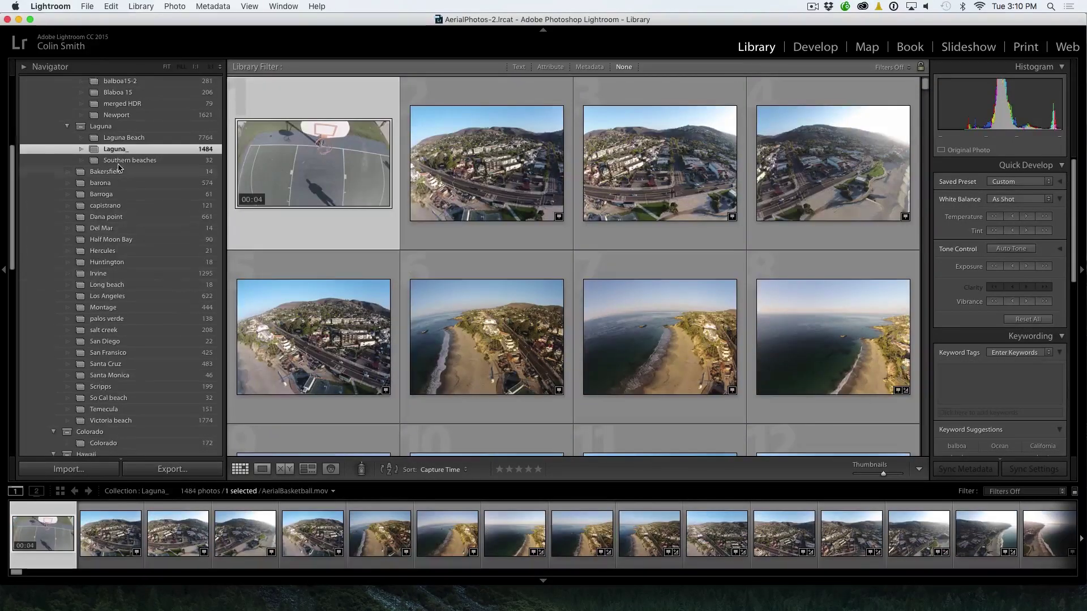
scroll(164, 351, down, 5)
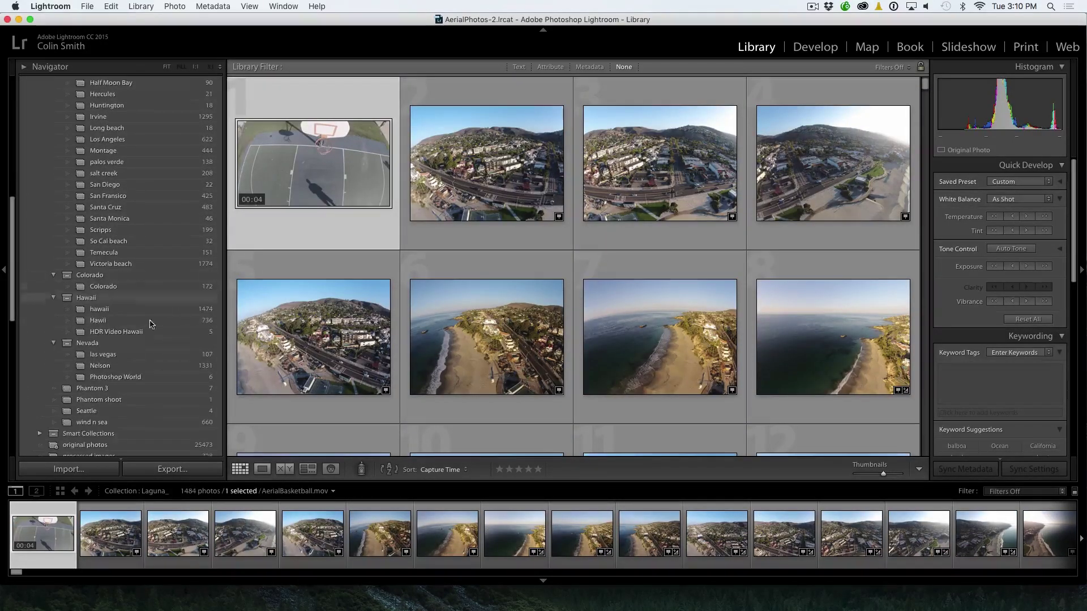
scroll(140, 254, up, 10)
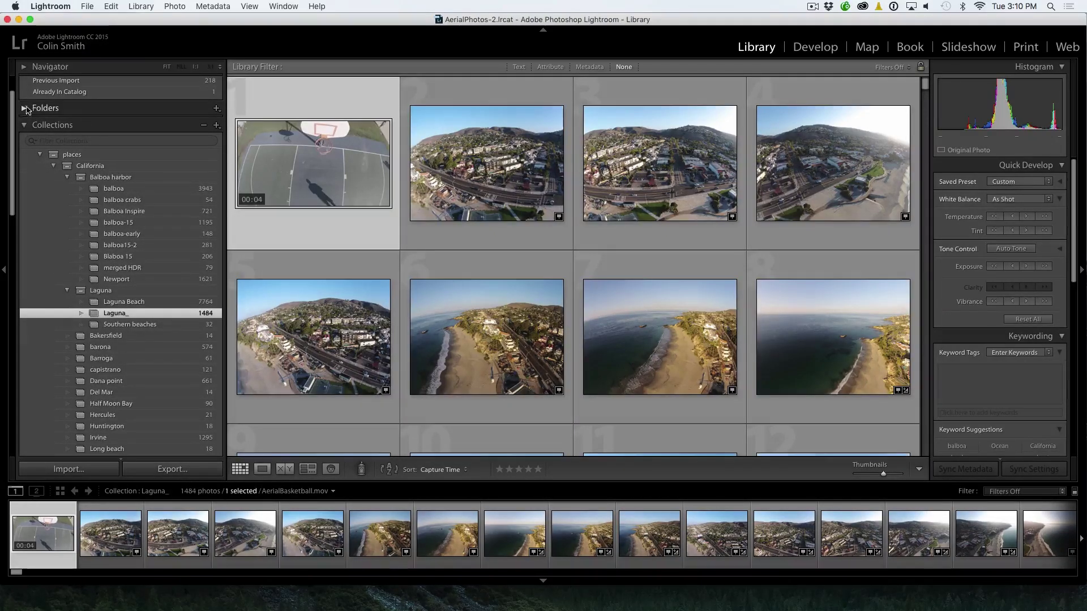
click(27, 109)
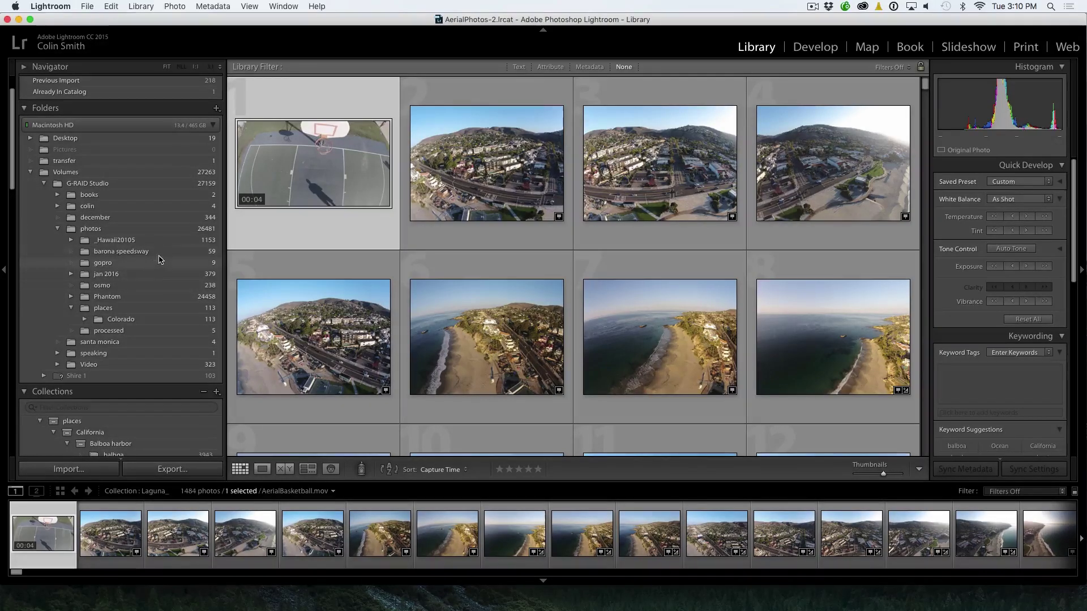
Show the 238 videos in the osmo folder
scroll(154, 261, down, 1)
click(112, 284)
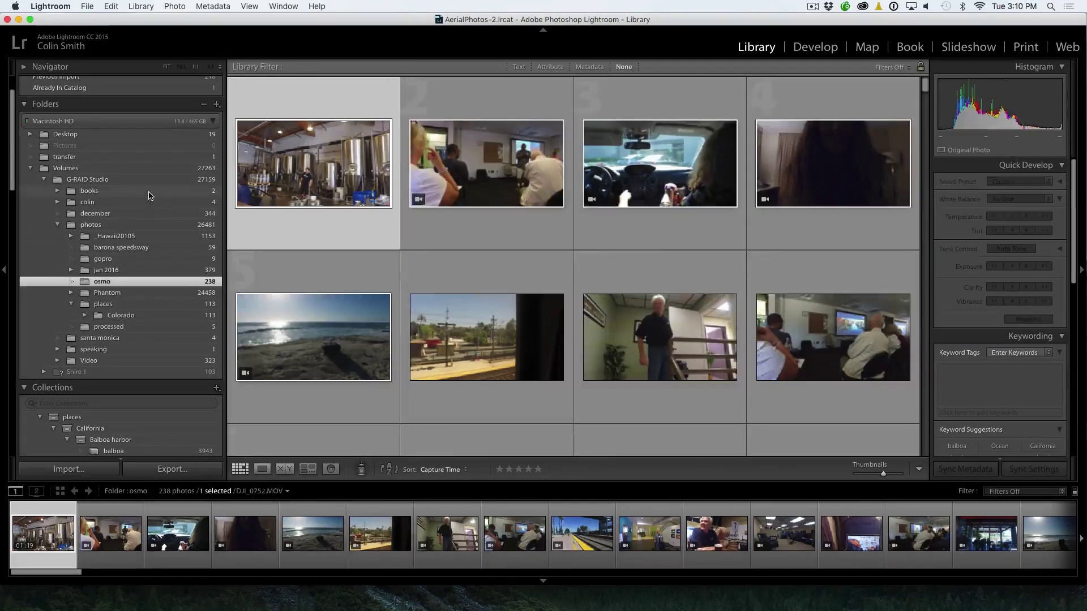
scroll(151, 193, down, 5)
scroll(151, 193, down, 6)
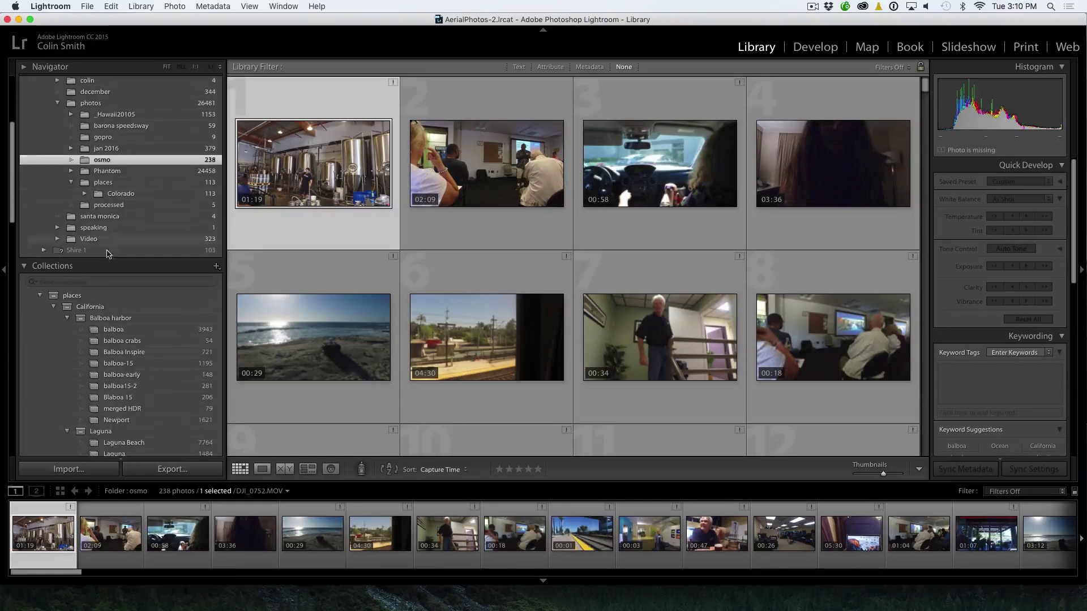
scroll(45, 299, down, 5)
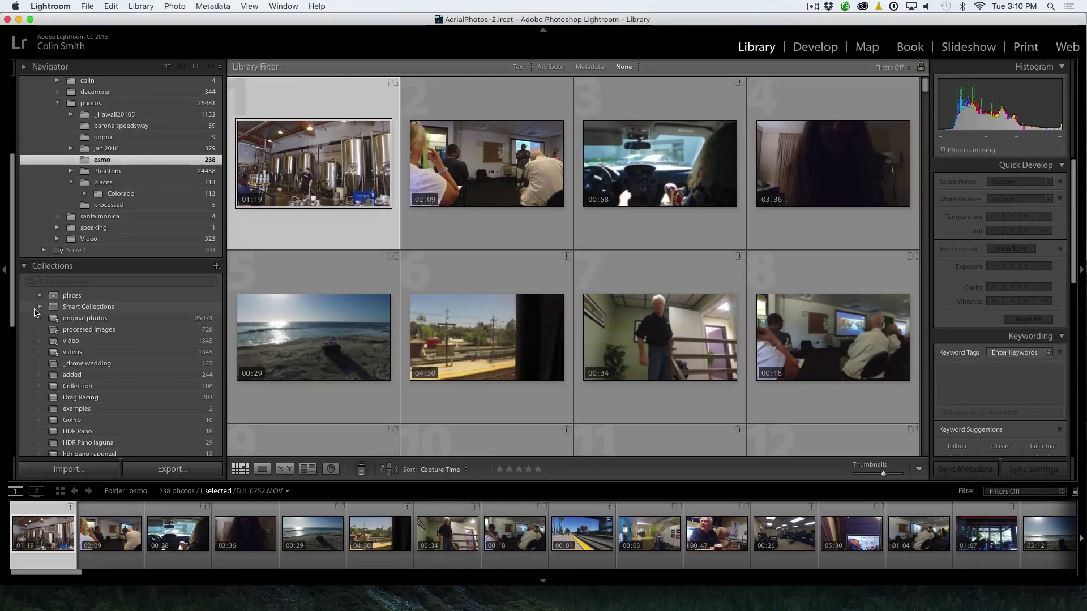
Add the osmo folder as a collection between video and videos, then view it
drag(101, 161, 104, 351)
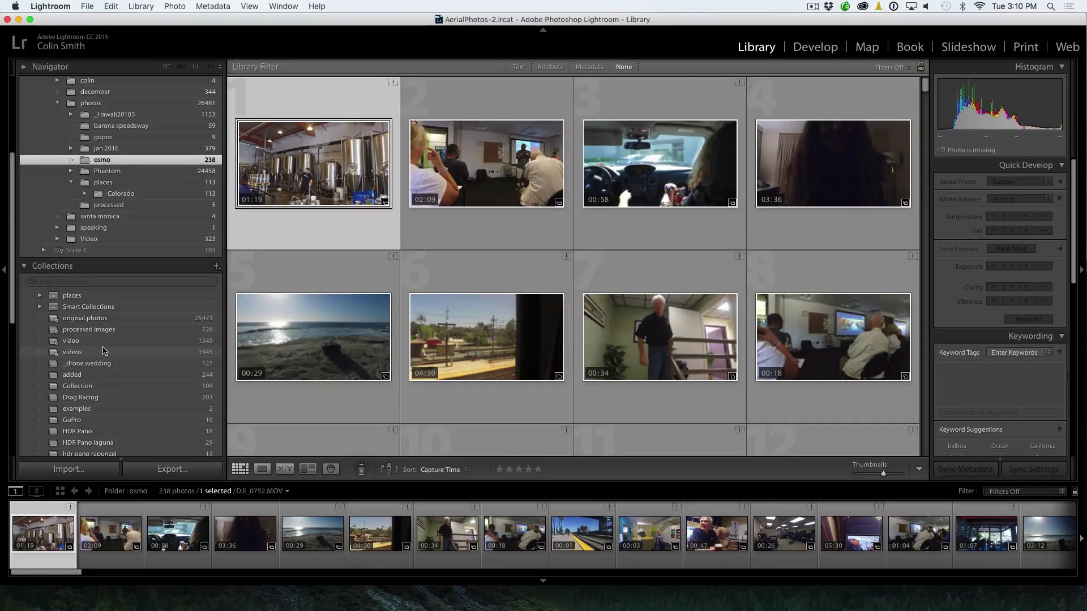
scroll(115, 347, down, 3)
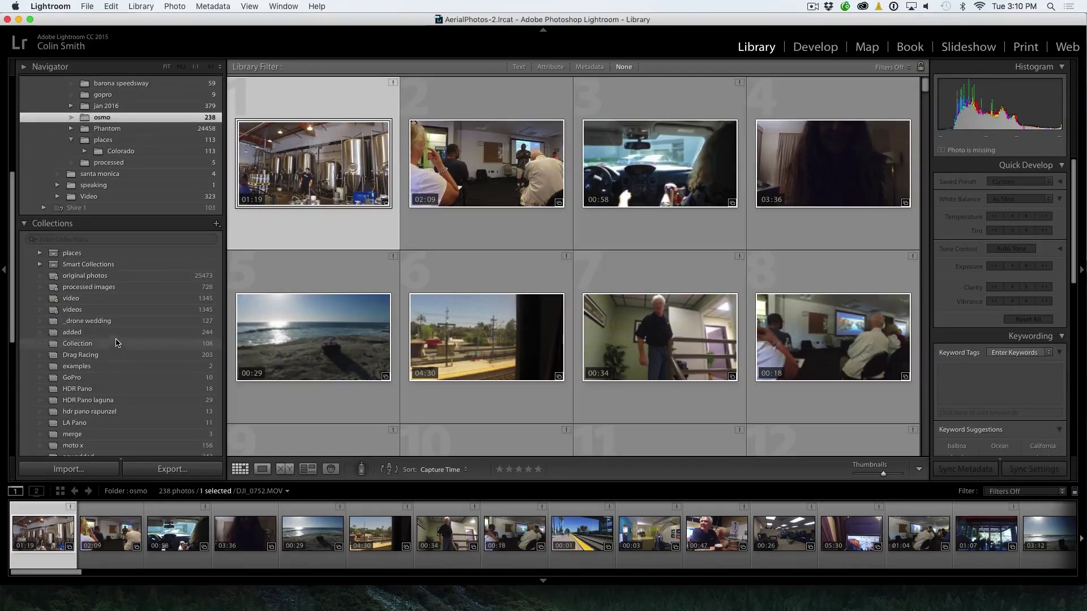
scroll(116, 342, down, 12)
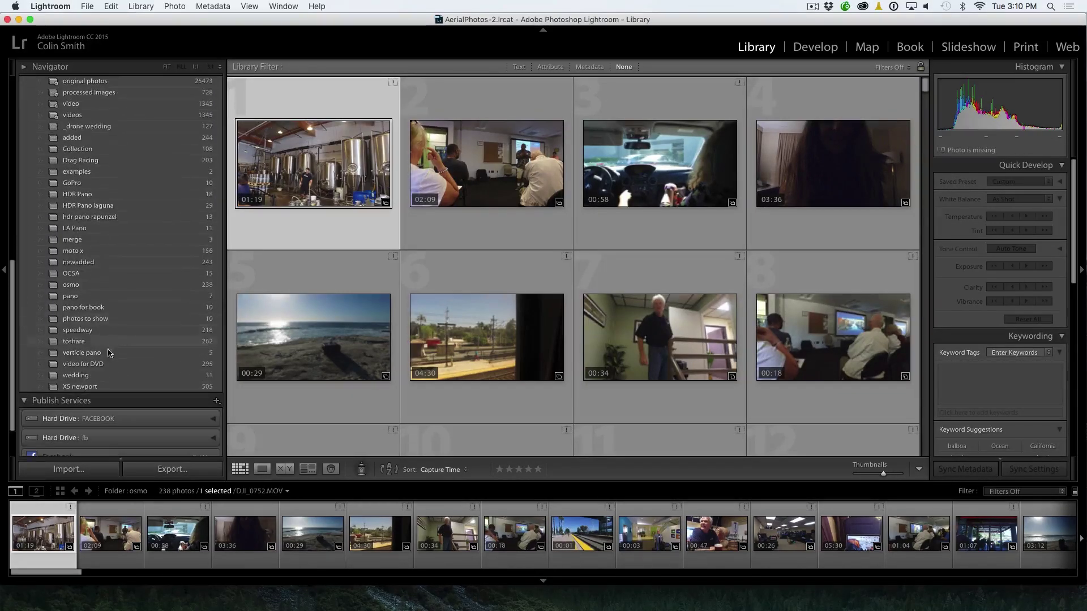
click(79, 285)
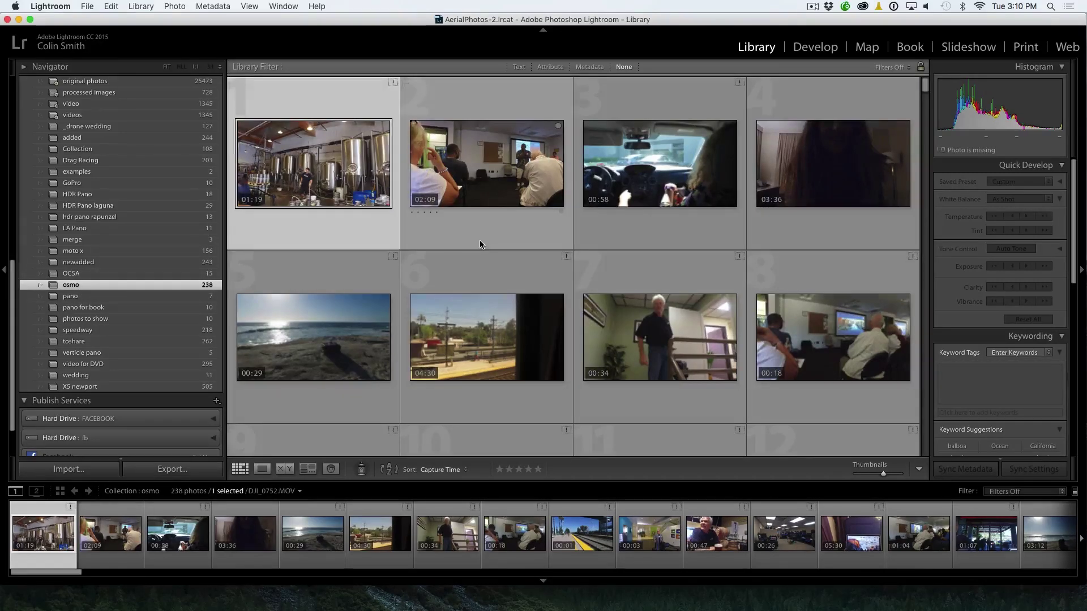
scroll(480, 240, down, 10)
scroll(91, 286, up, 3)
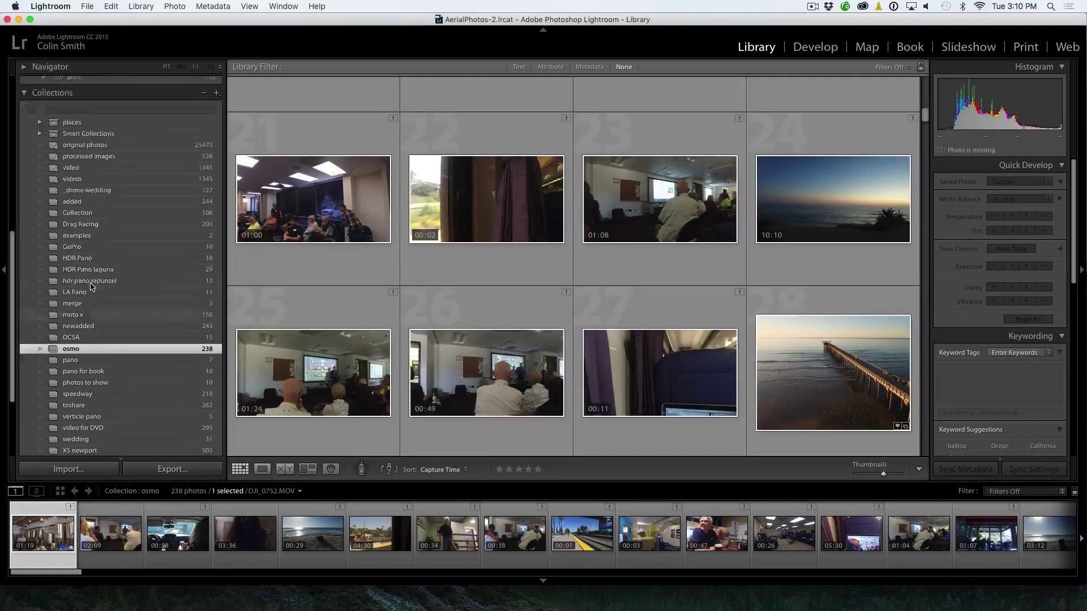
scroll(91, 286, up, 3)
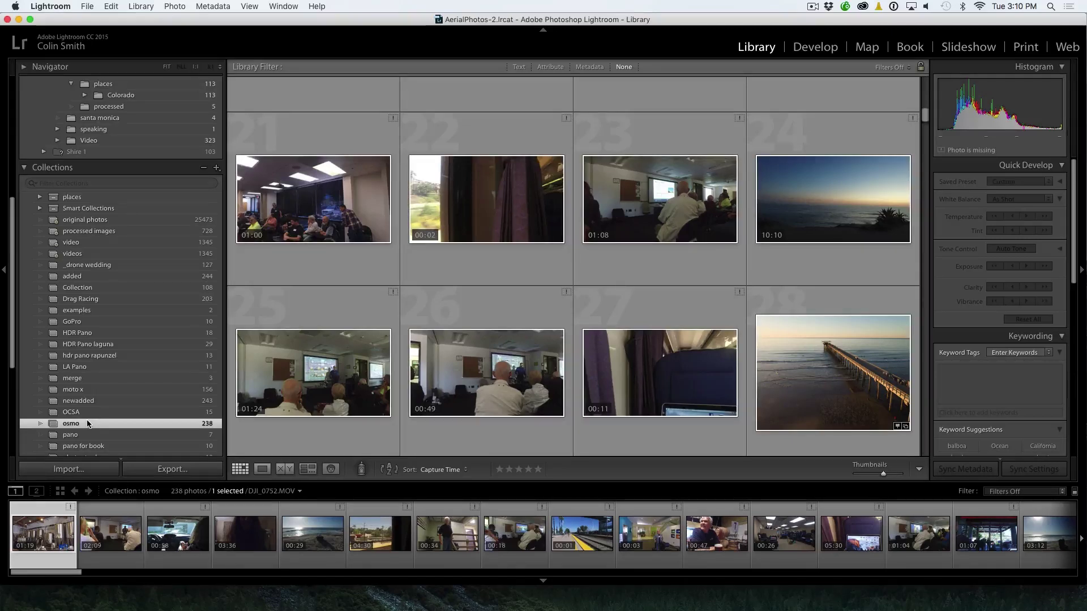
scroll(88, 423, up, 6)
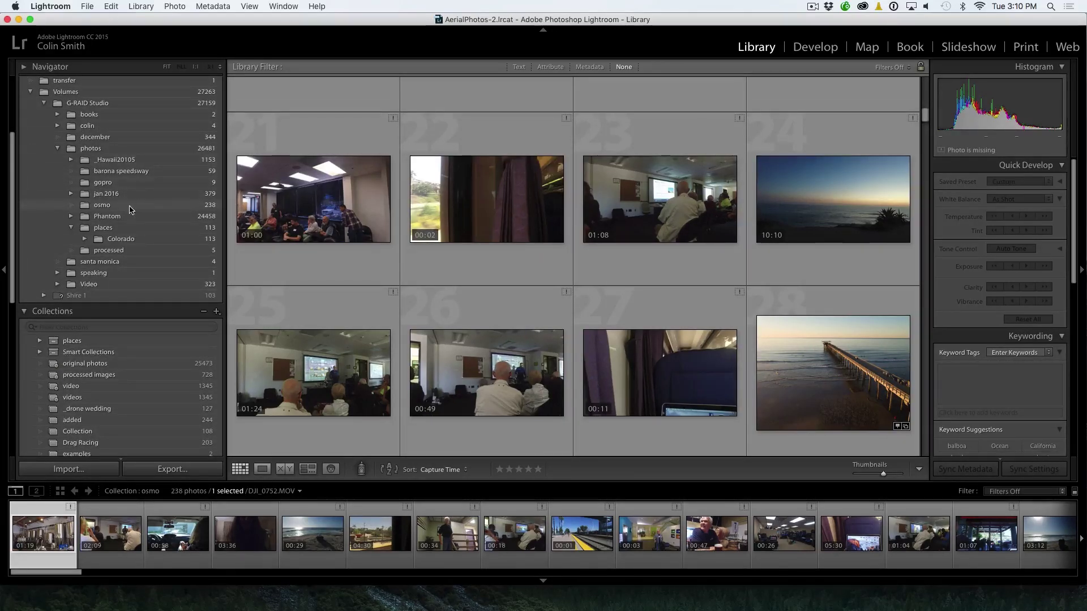
In the Phantom folder, select the photos from the sand shot through the conference photos
click(157, 218)
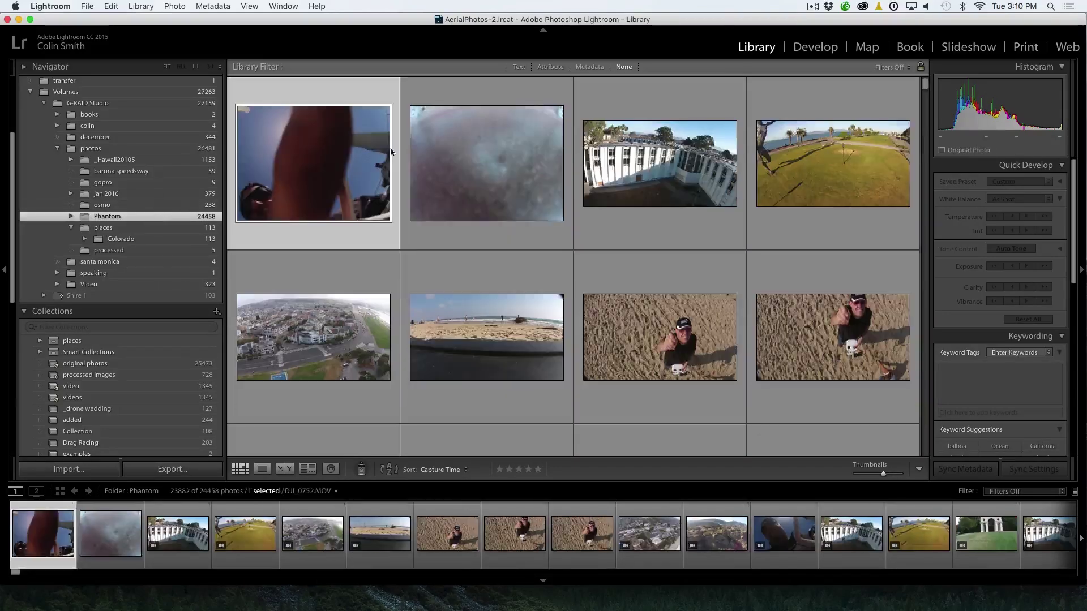
click(623, 295)
scroll(585, 211, down, 5)
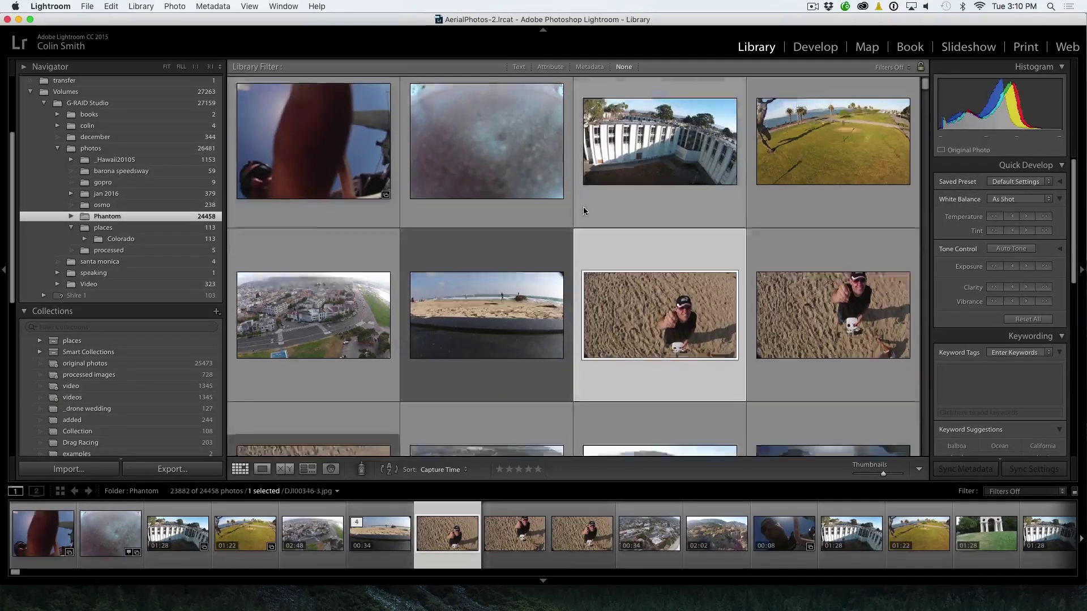
scroll(585, 211, down, 15)
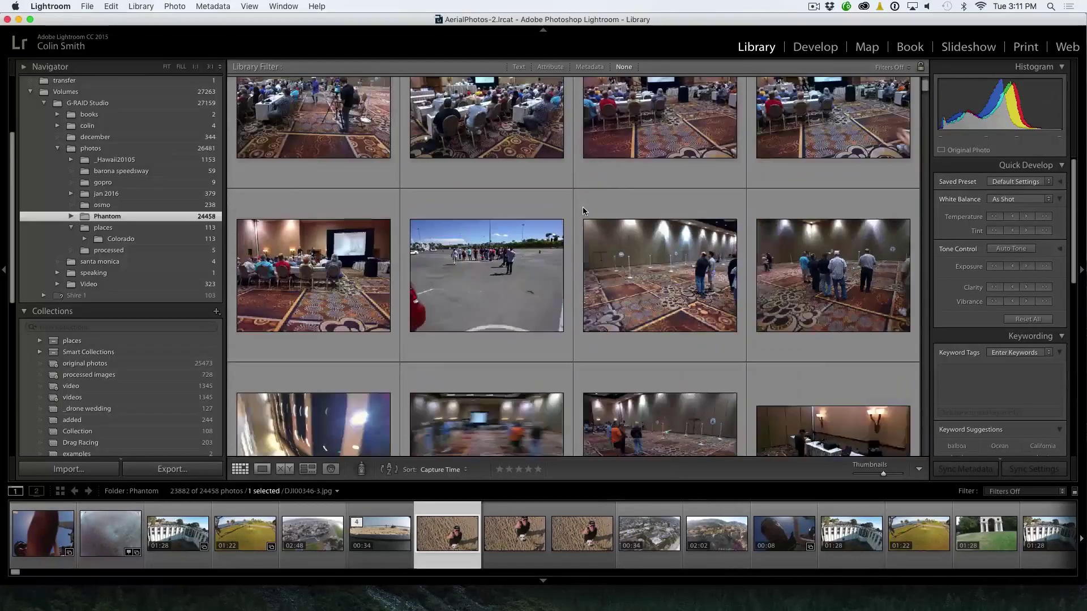
shift+click(313, 275)
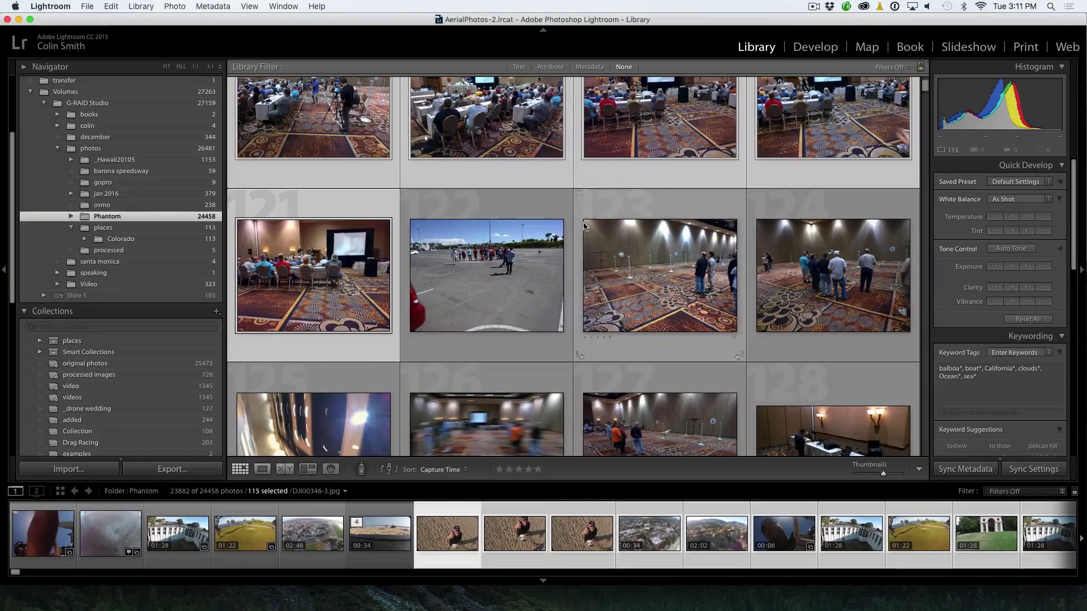
scroll(580, 212, up, 3)
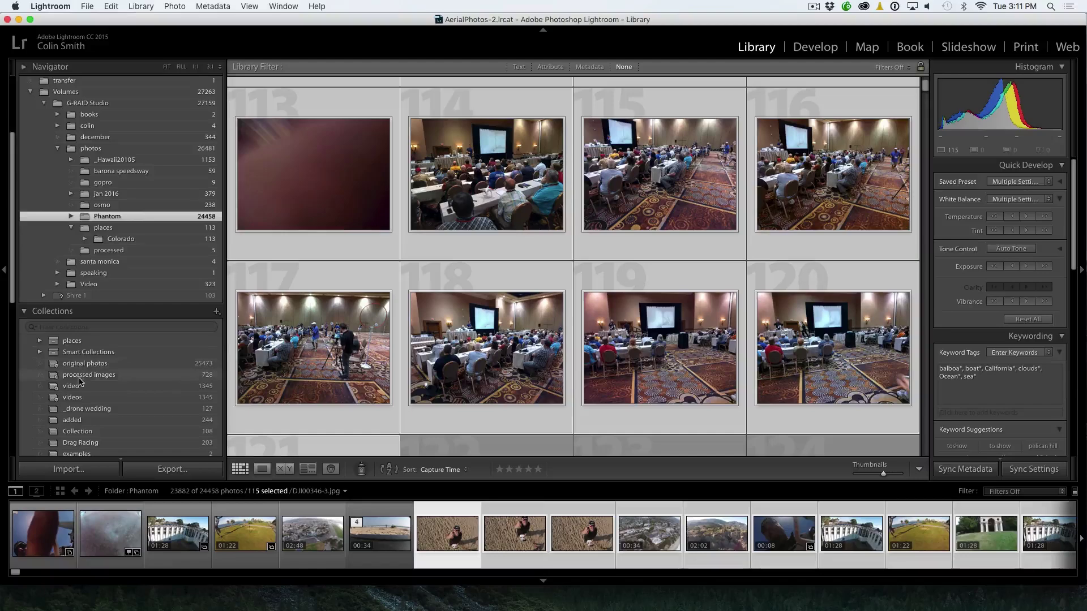
Switch to the _drone wedding collection, select all 127 photos and drag them onto it
click(113, 409)
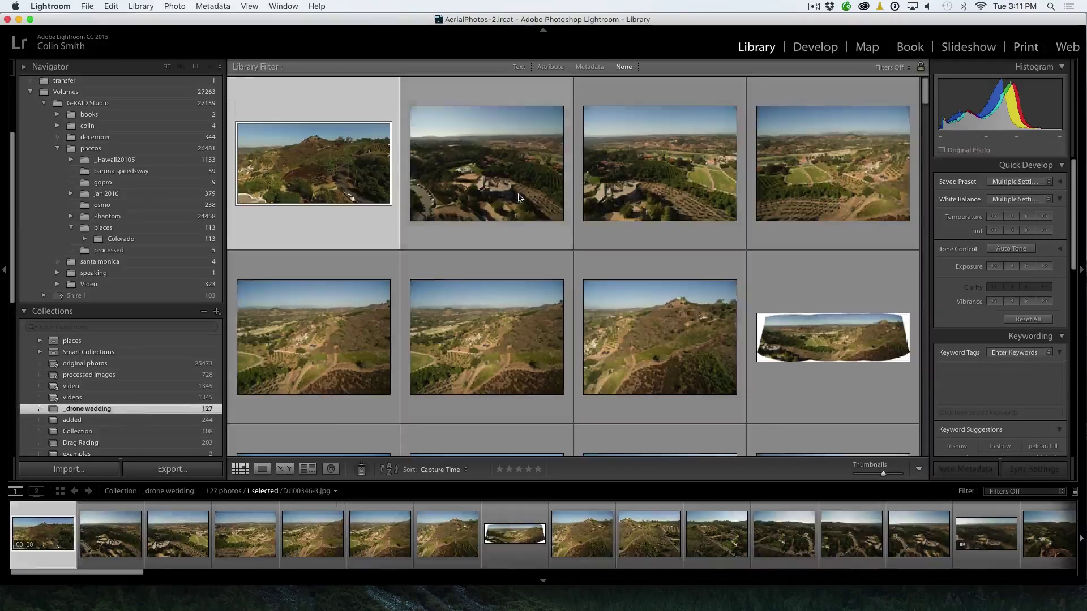
scroll(485, 229, down, 15)
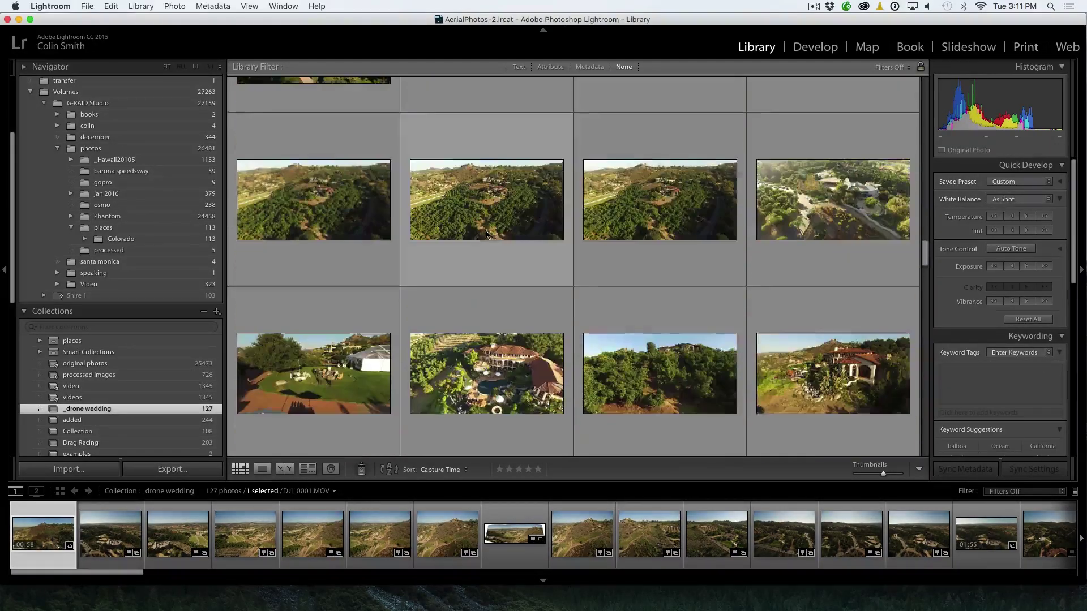
key(super+a)
drag(380, 202, 393, 253)
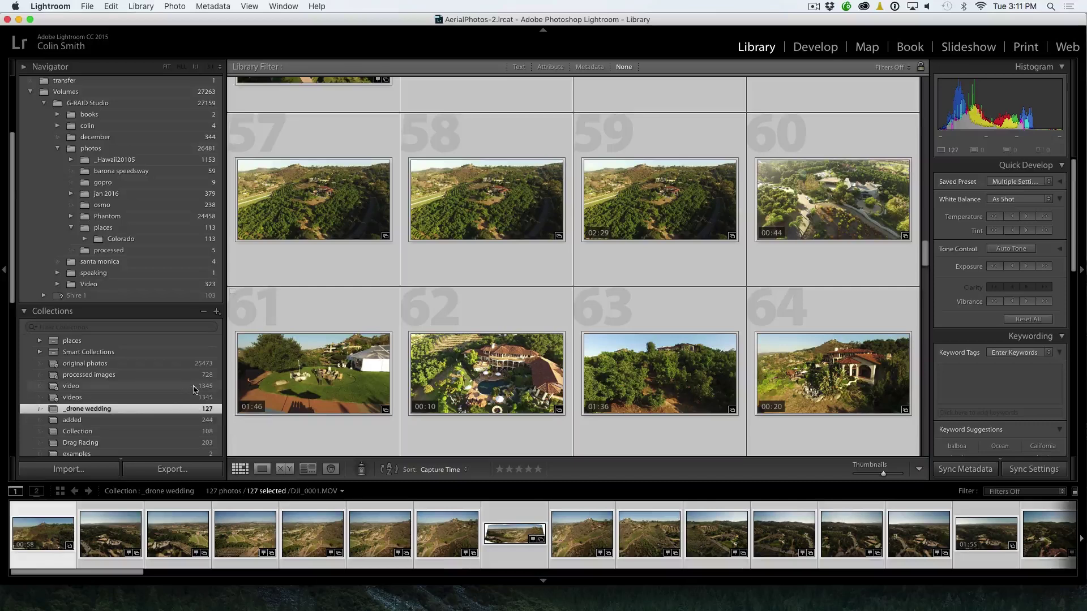
scroll(168, 386, down, 3)
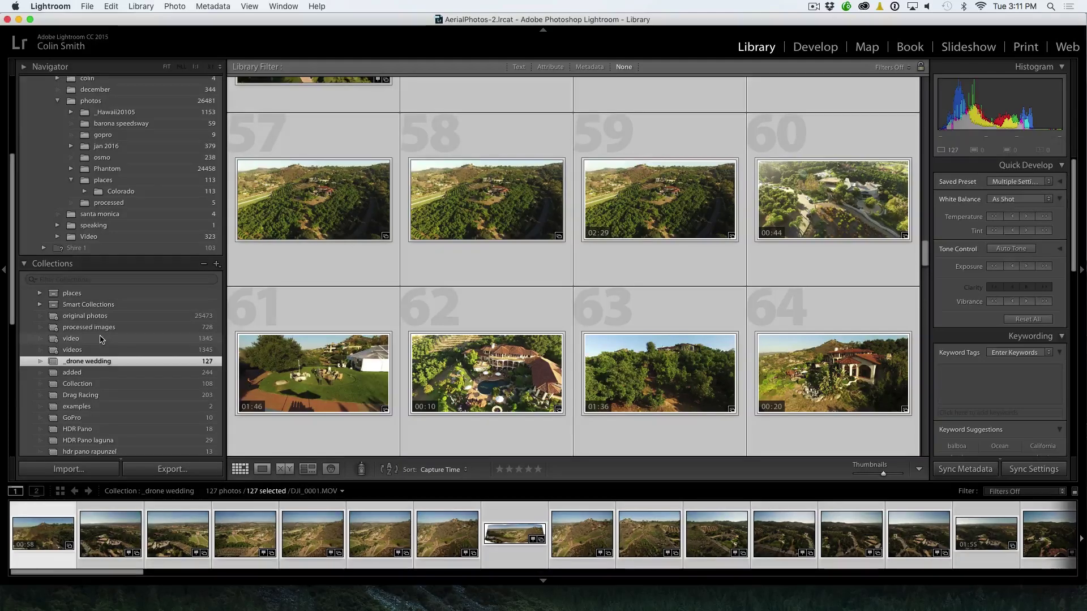
scroll(122, 353, down, 4)
scroll(122, 354, down, 8)
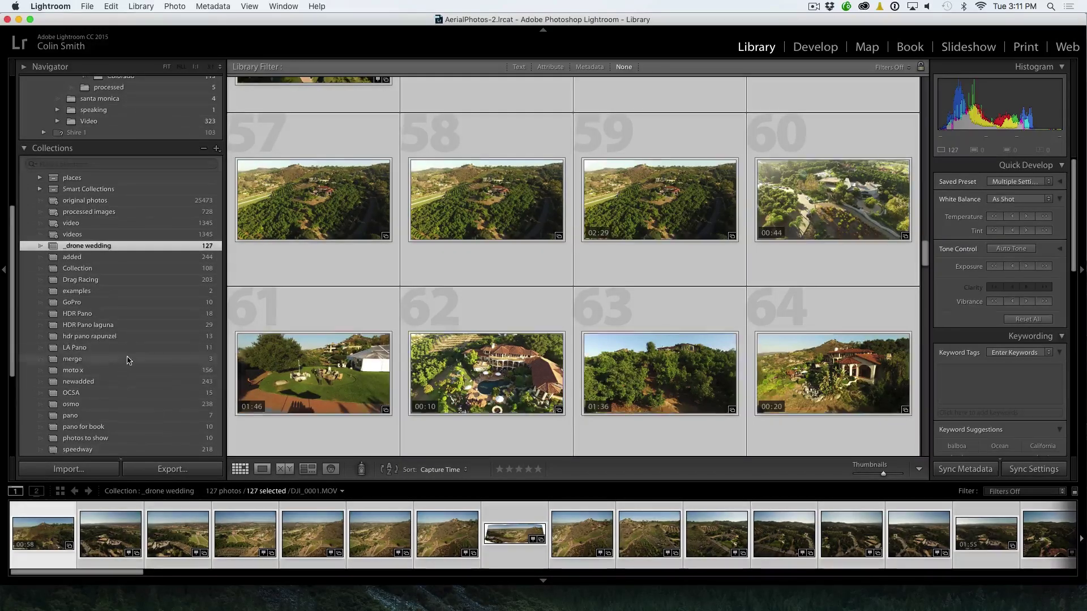
scroll(124, 345, up, 10)
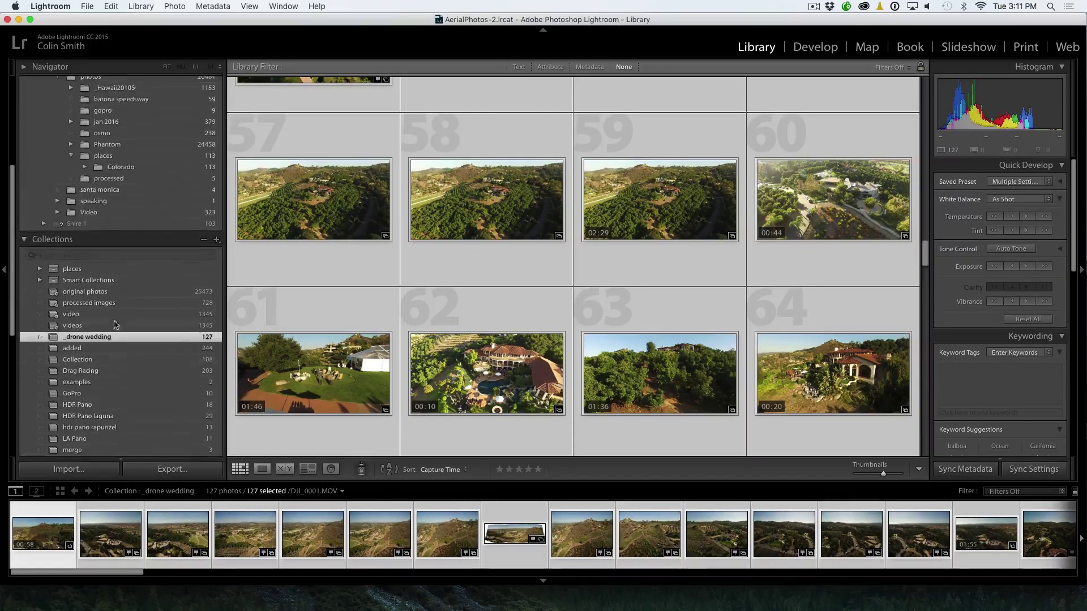
Set the Library Filter to Metadata and narrow Camera from FC350 to FC300X, showing 50 photos
click(520, 68)
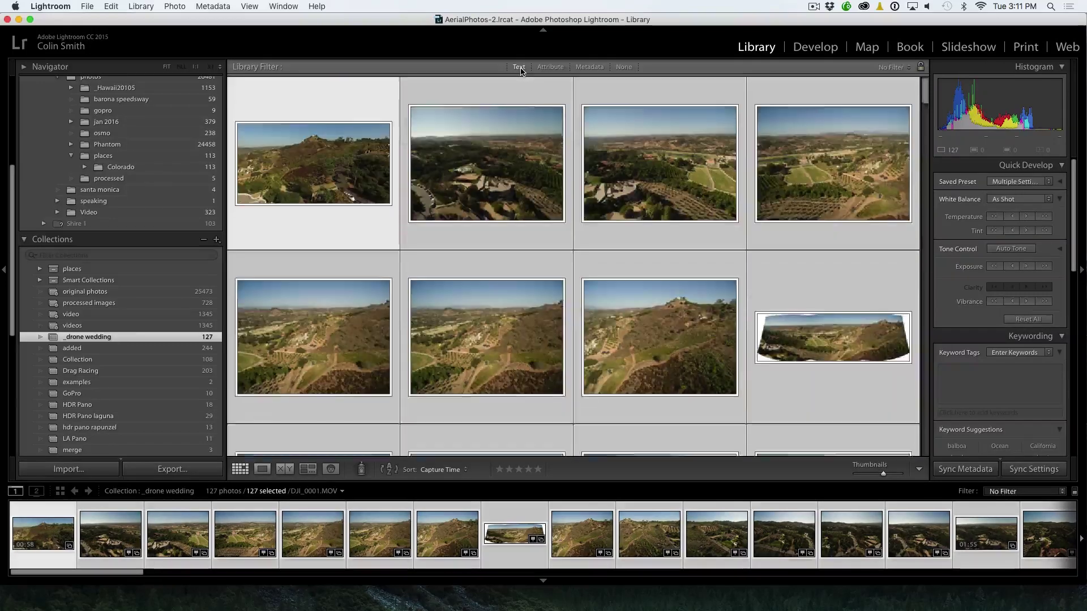
click(552, 68)
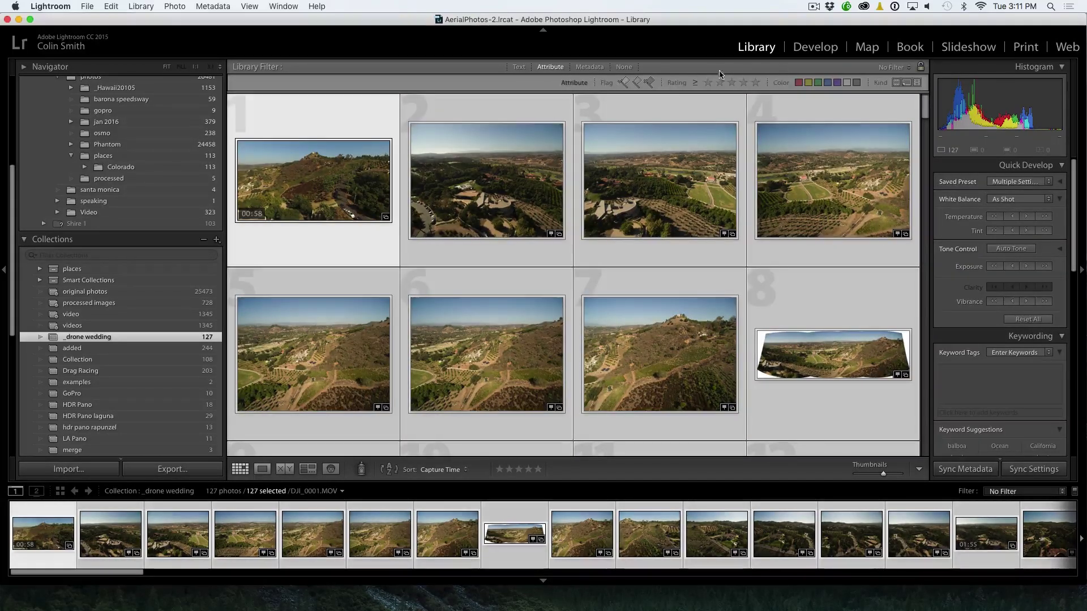
click(590, 67)
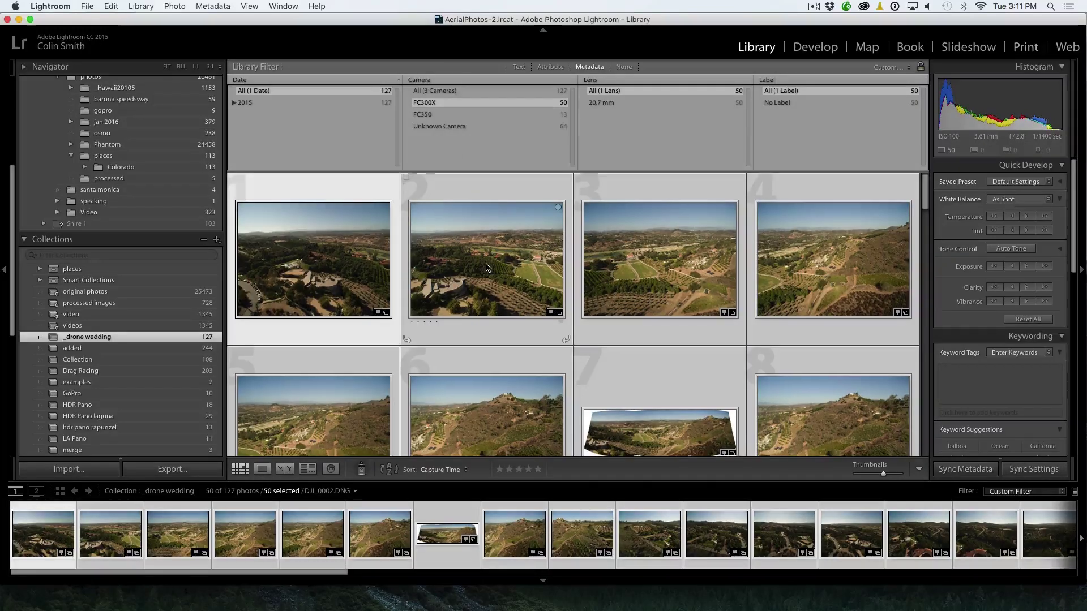
scroll(486, 267, down, 15)
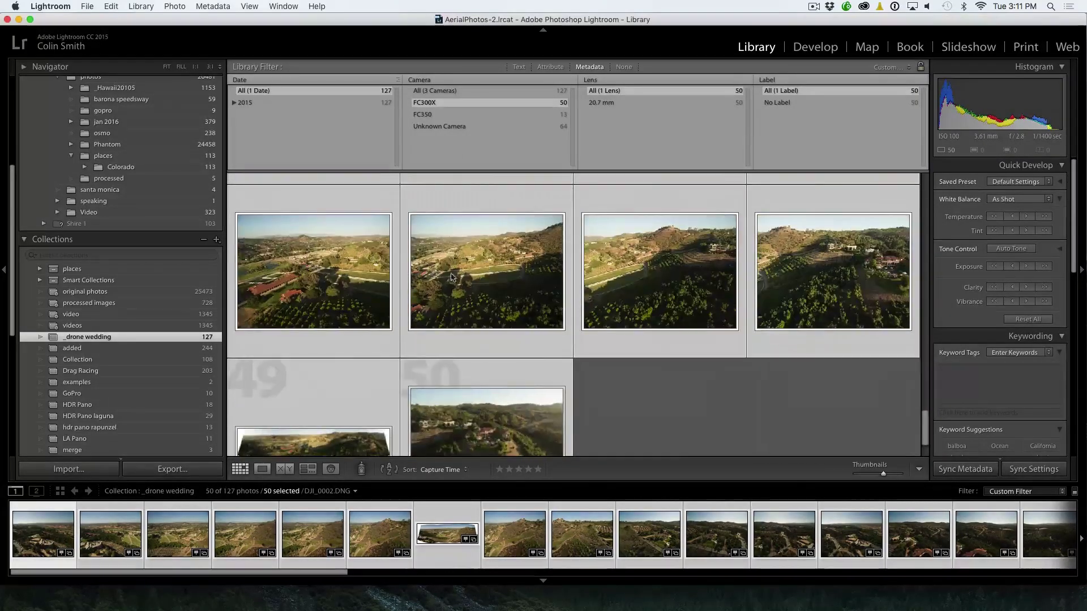
scroll(432, 274, up, 5)
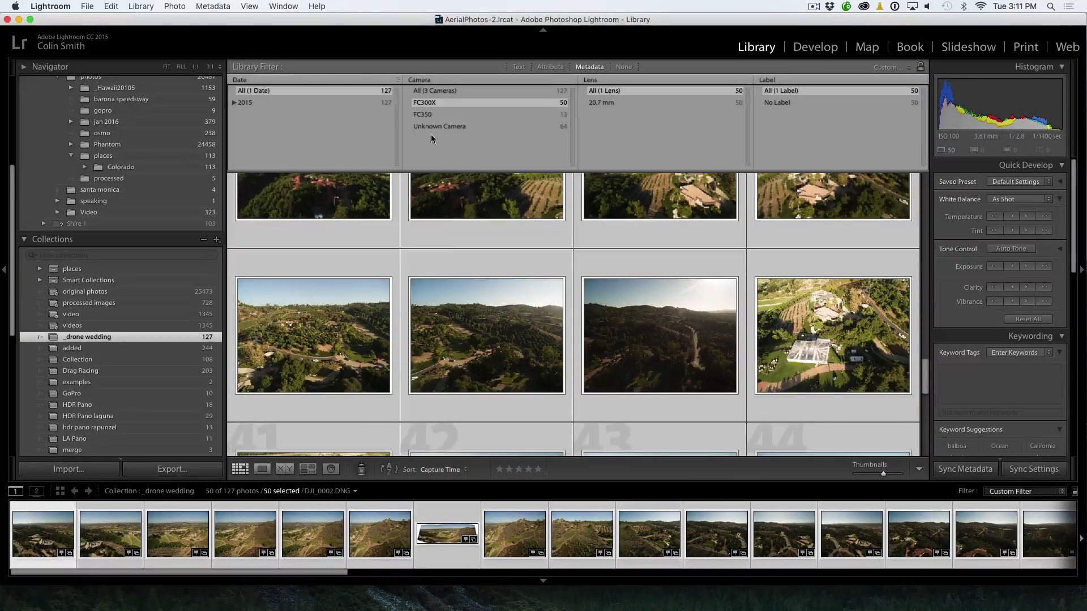
click(433, 115)
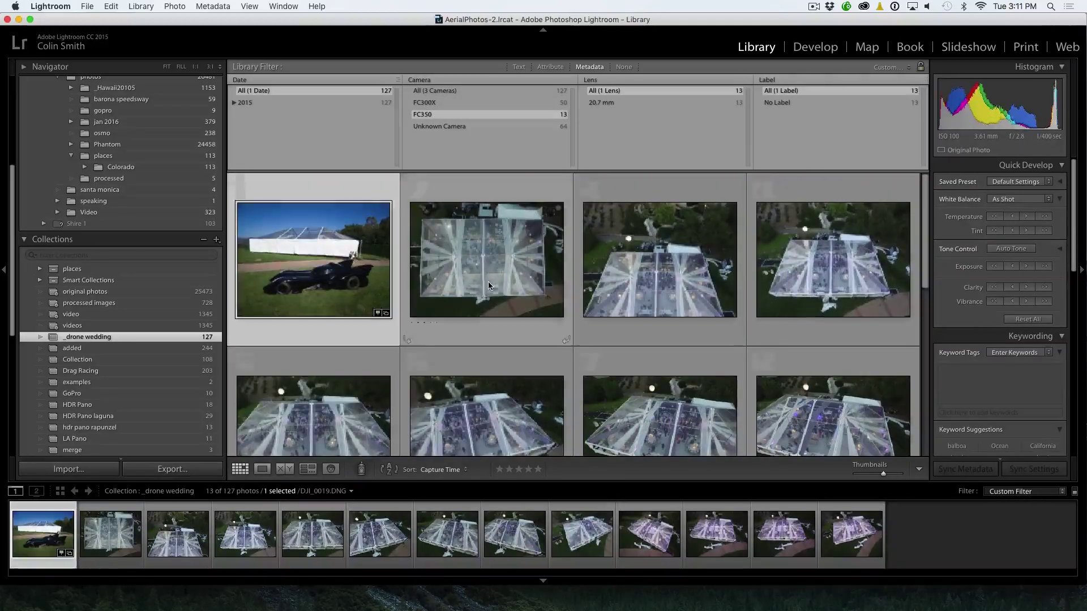
scroll(488, 281, down, 5)
scroll(488, 281, up, 2)
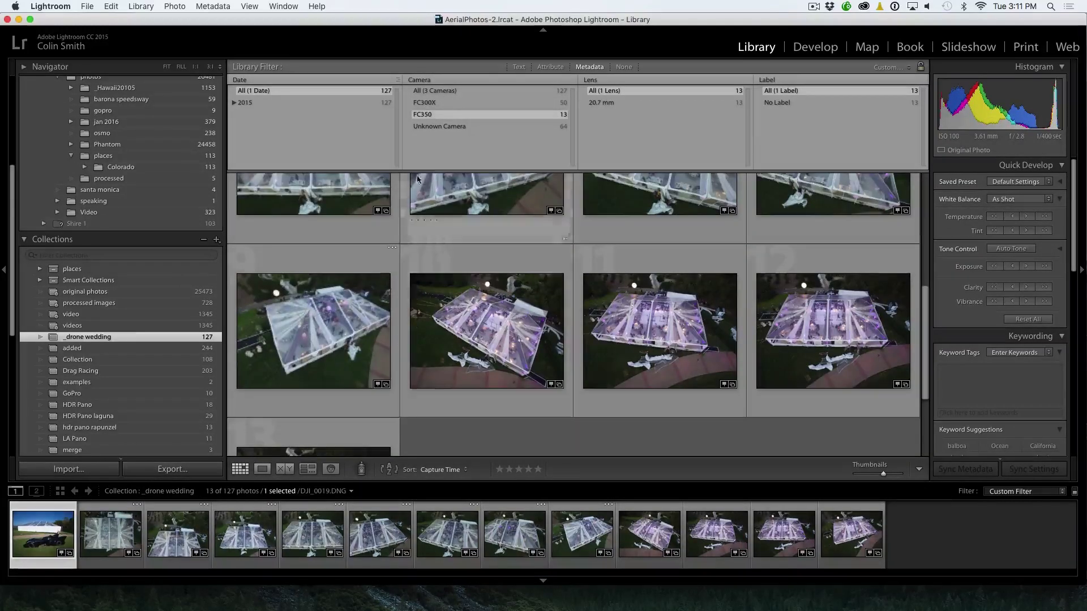
click(443, 104)
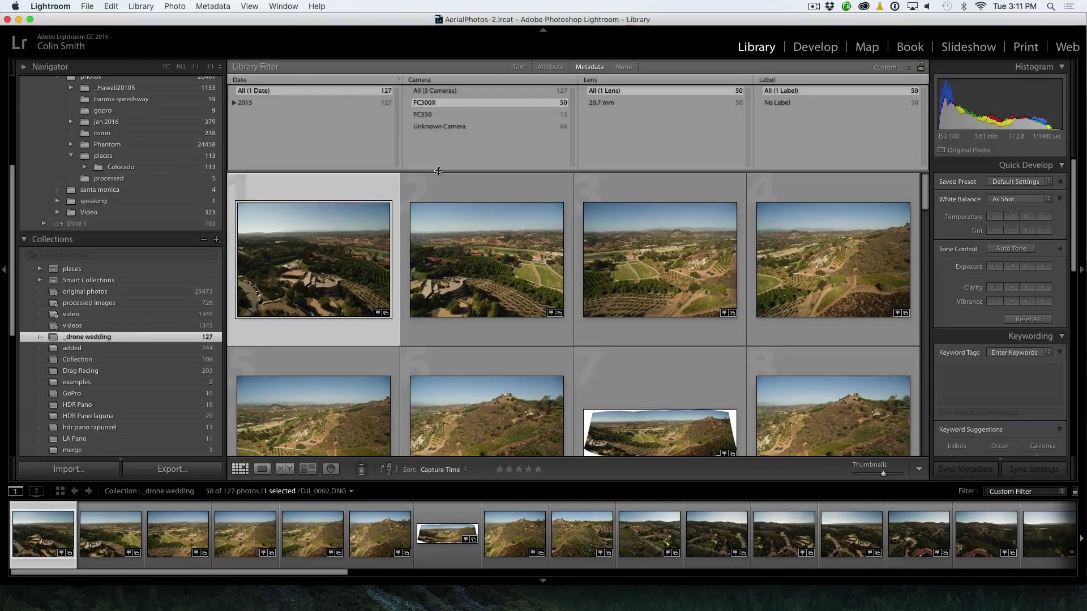
scroll(364, 230, down, 1)
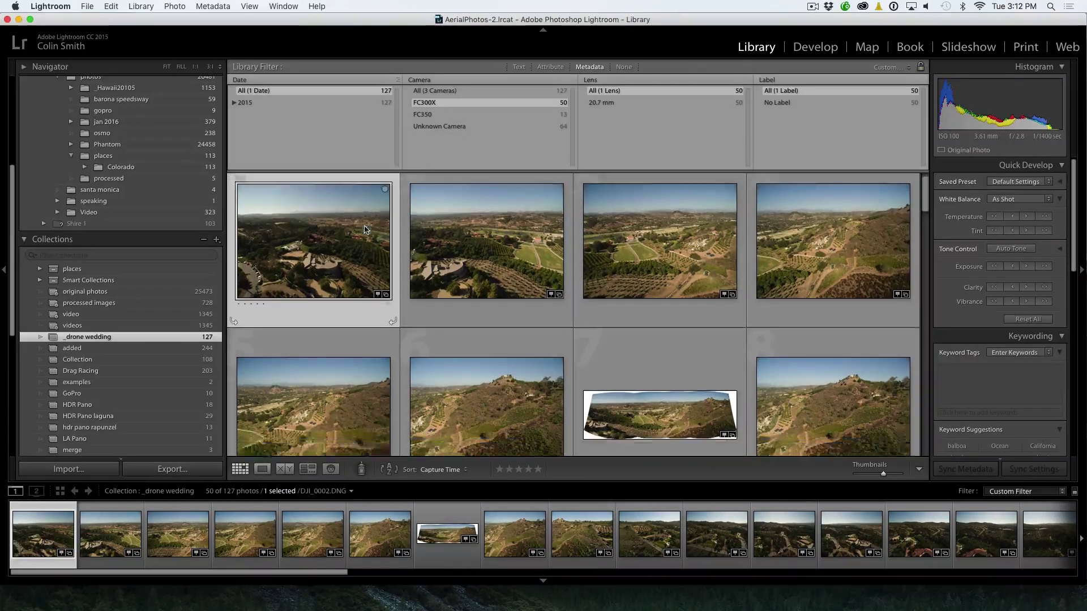
scroll(364, 230, down, 4)
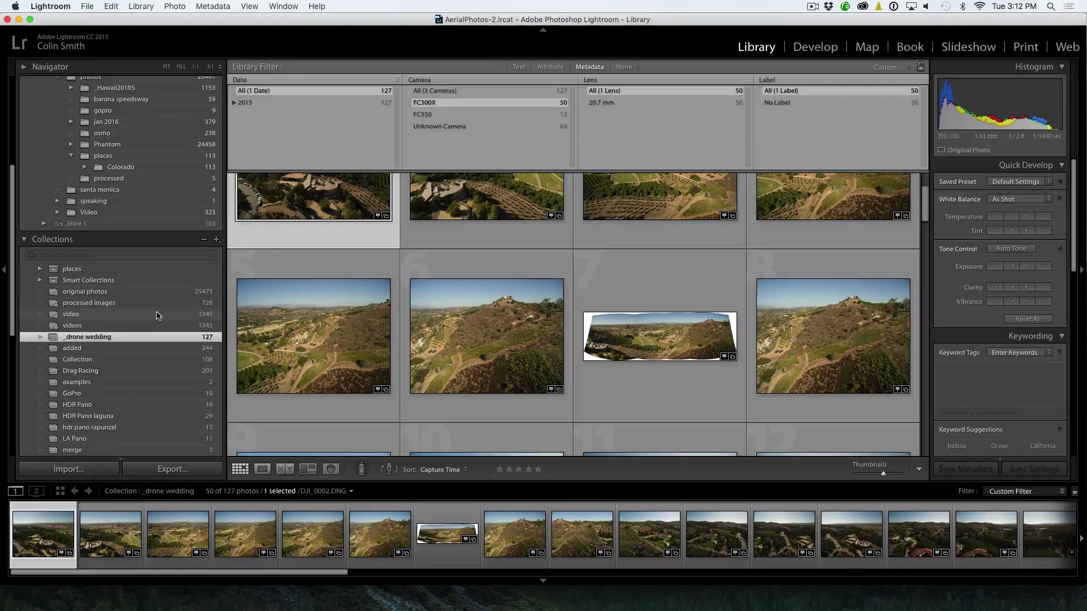
Create a new collection named 'testing'
click(216, 240)
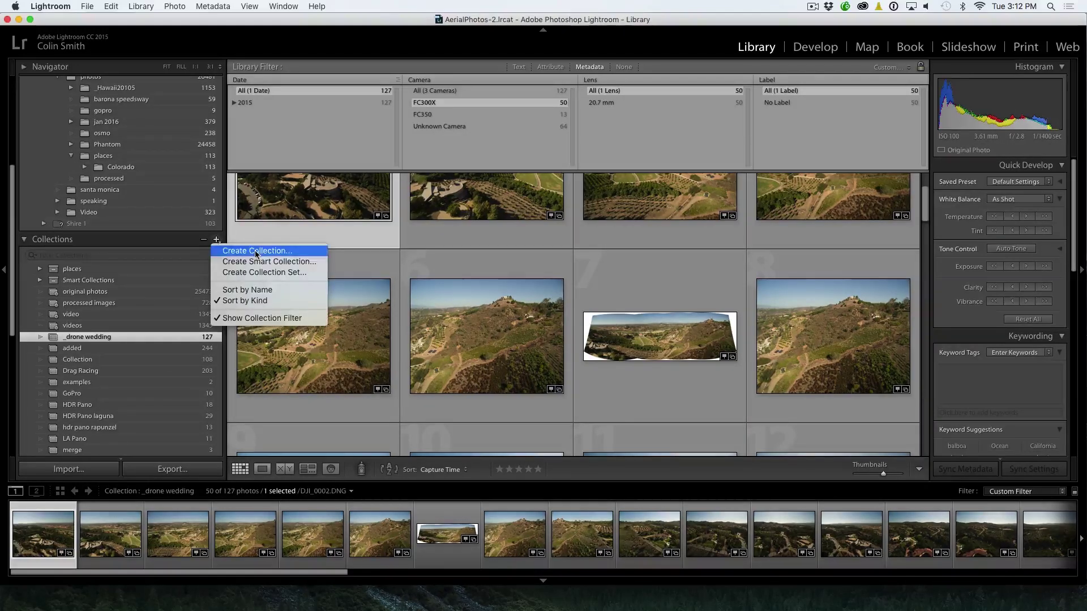
click(255, 252)
text(te)
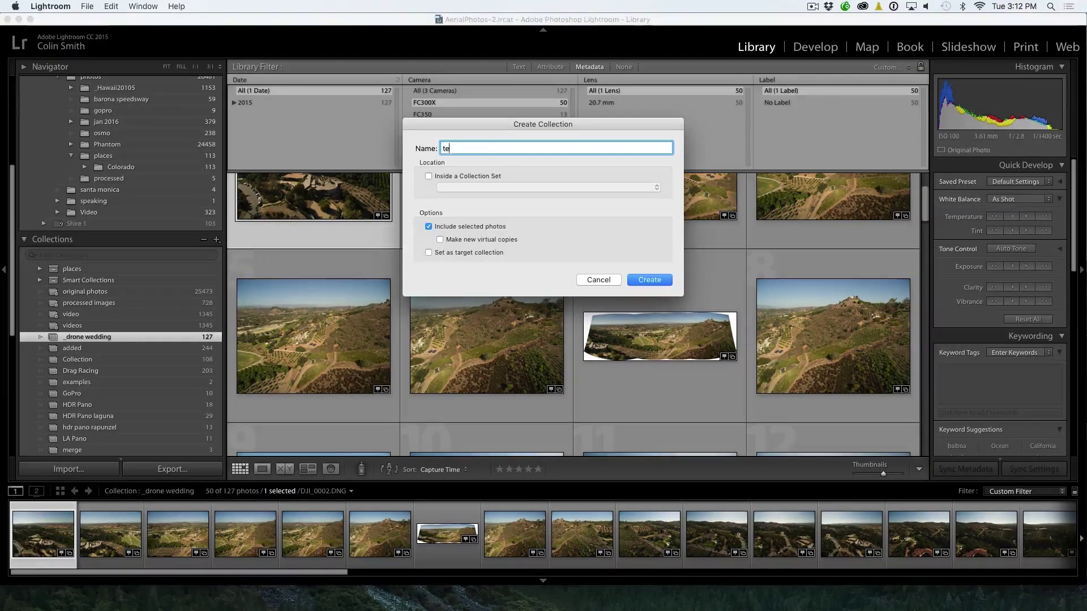
key(Return)
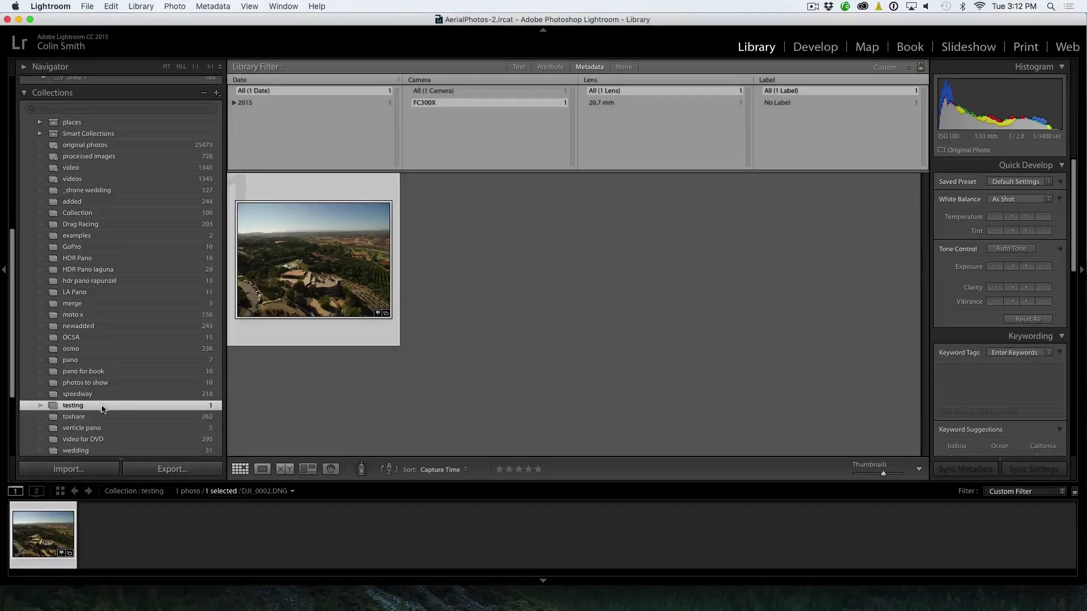
Set the 'testing' collection as the target collection
right_click(84, 407)
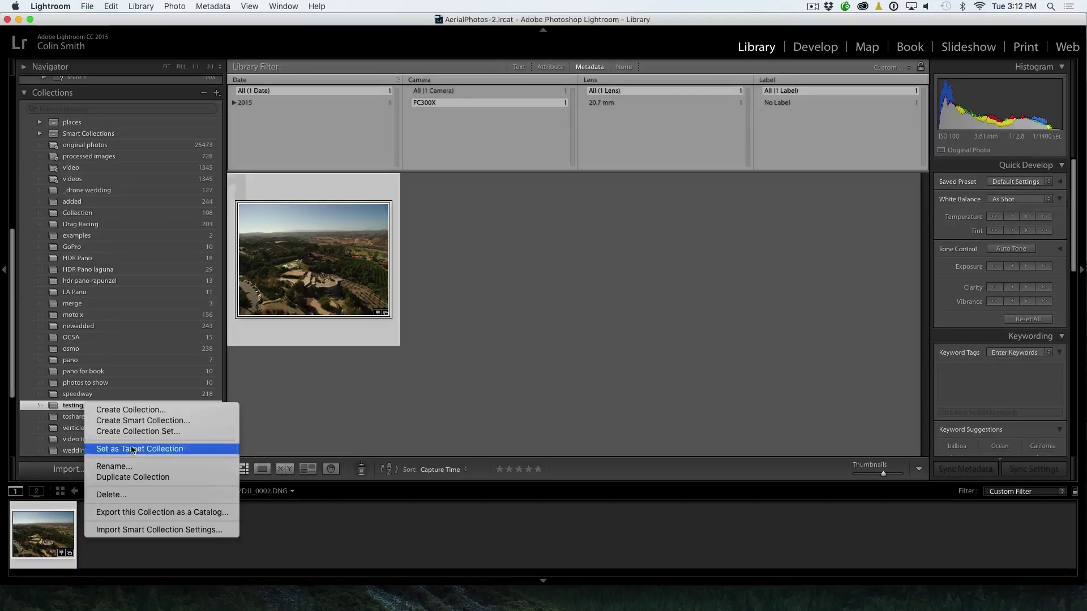
click(125, 449)
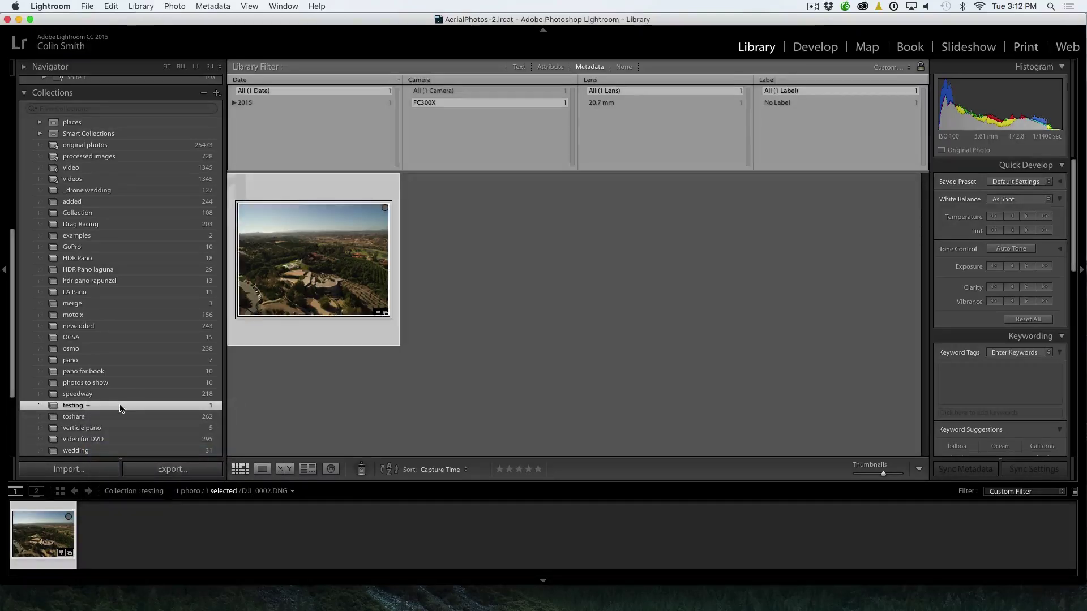
scroll(135, 392, up, 10)
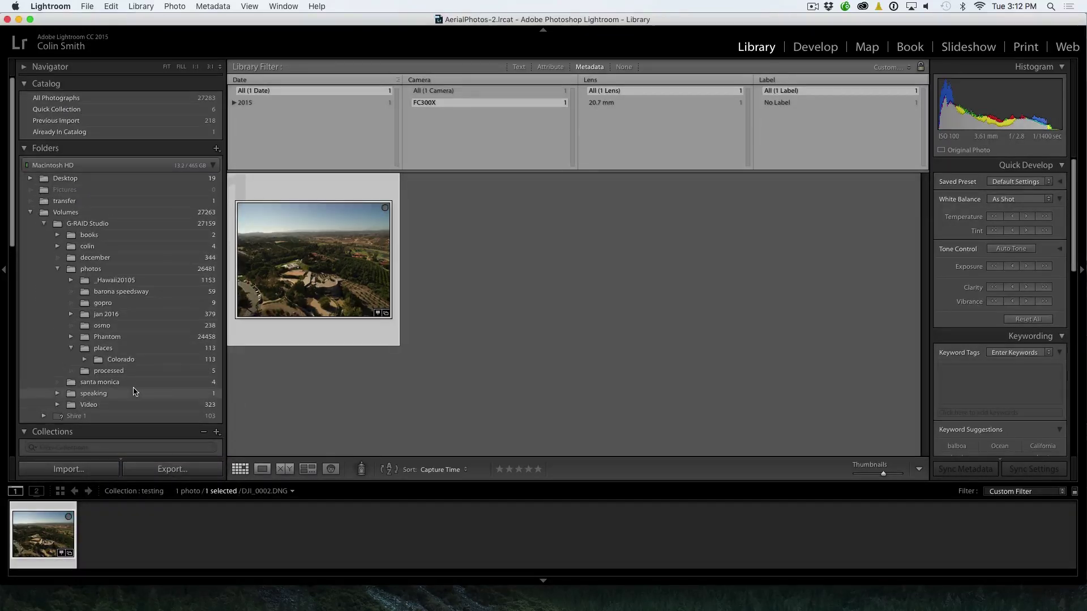
Show All Photographs and select photo 8124 in the grid
click(141, 99)
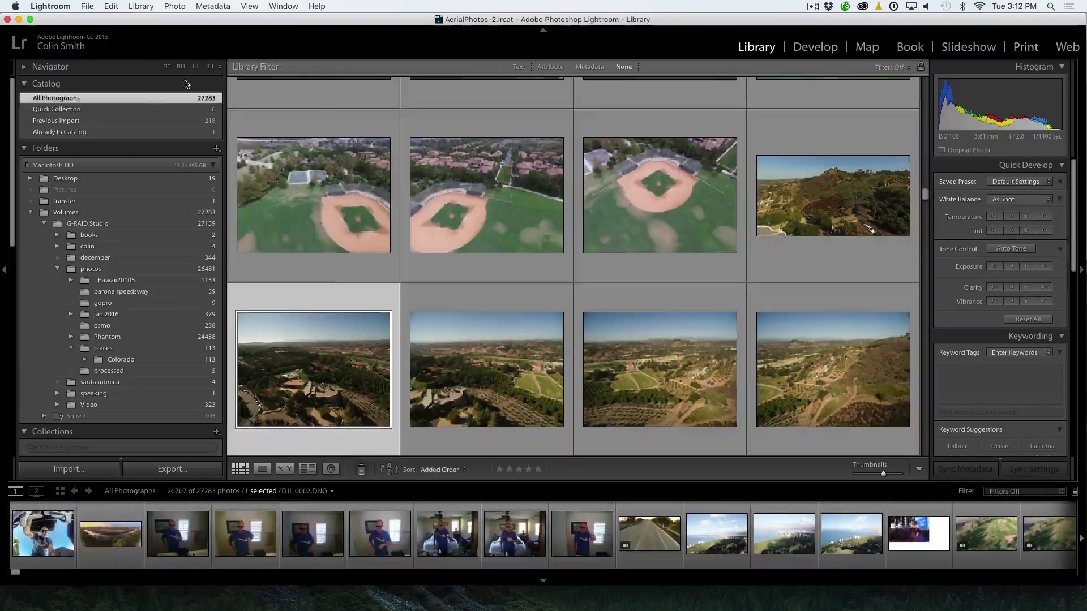
scroll(598, 273, down, 3)
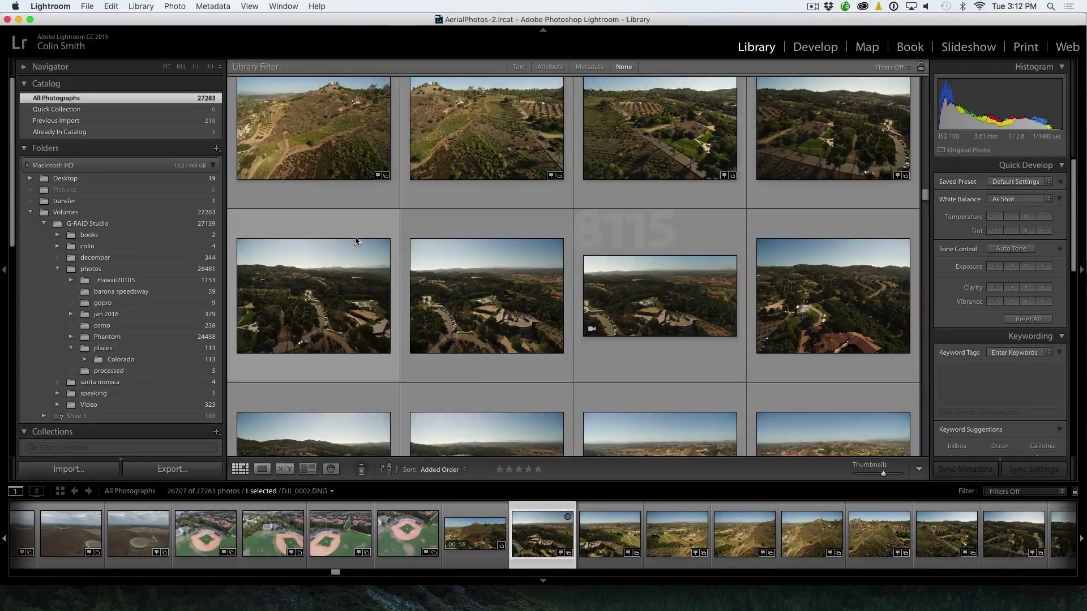
scroll(670, 342, down, 1)
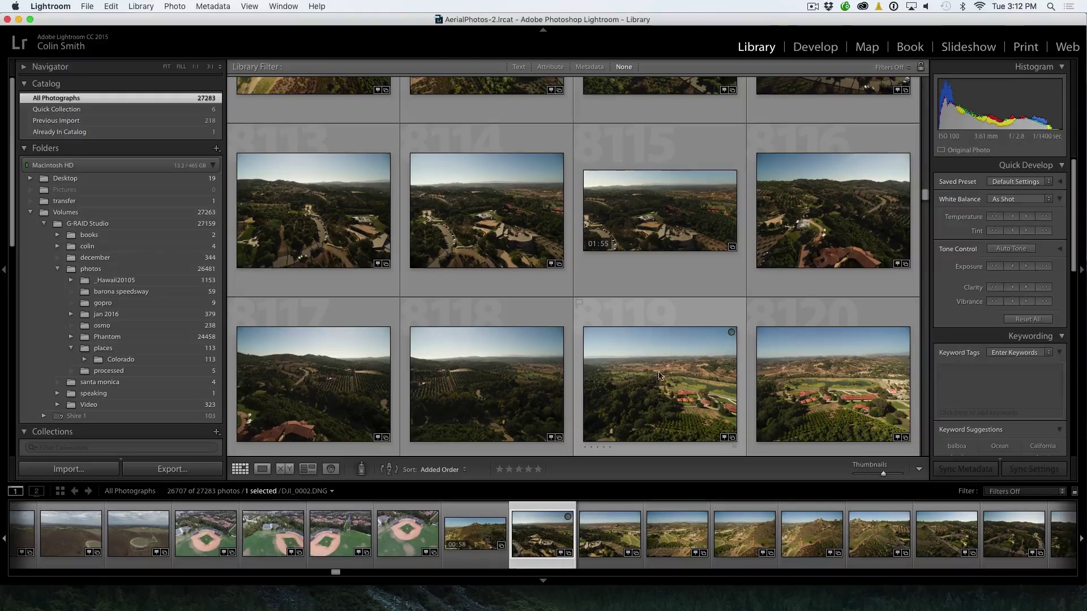
scroll(659, 376, down, 2)
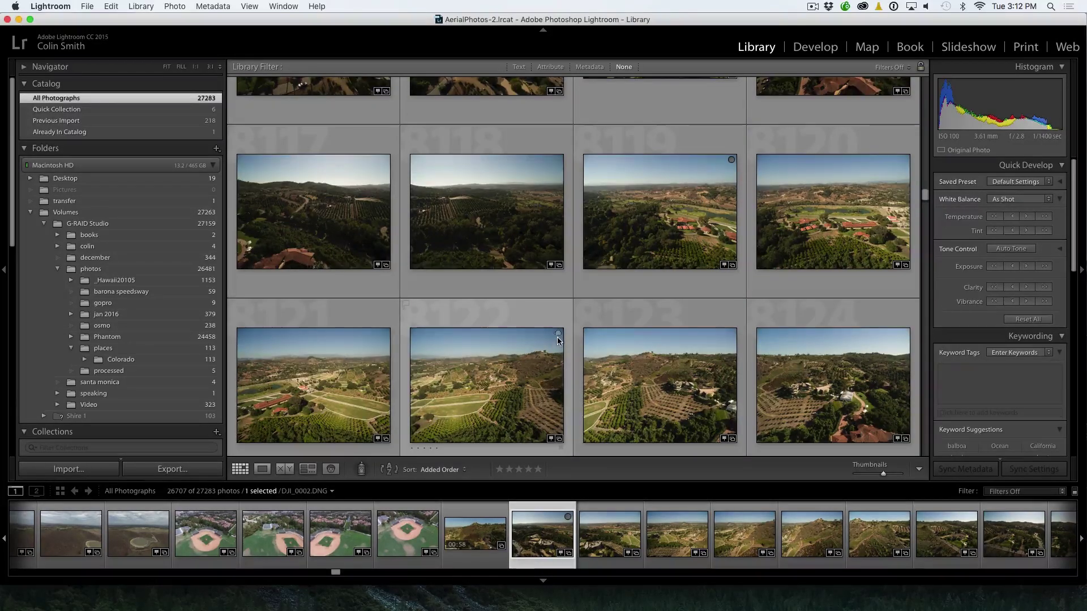
click(899, 334)
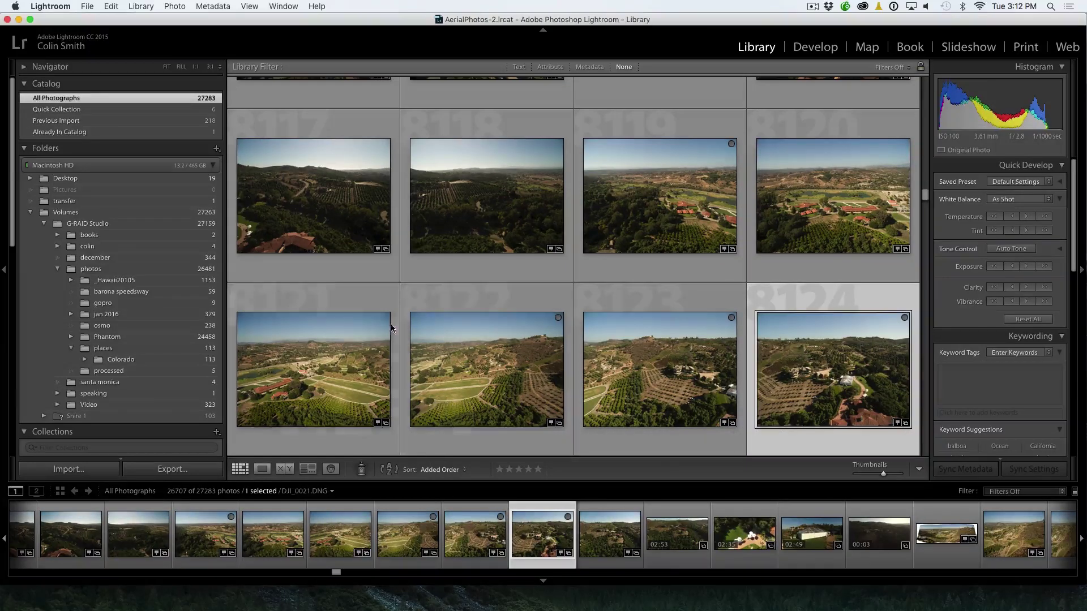
Show the 'testing' collection, now holding 6 aerial photos, in the grid
scroll(153, 274, down, 1)
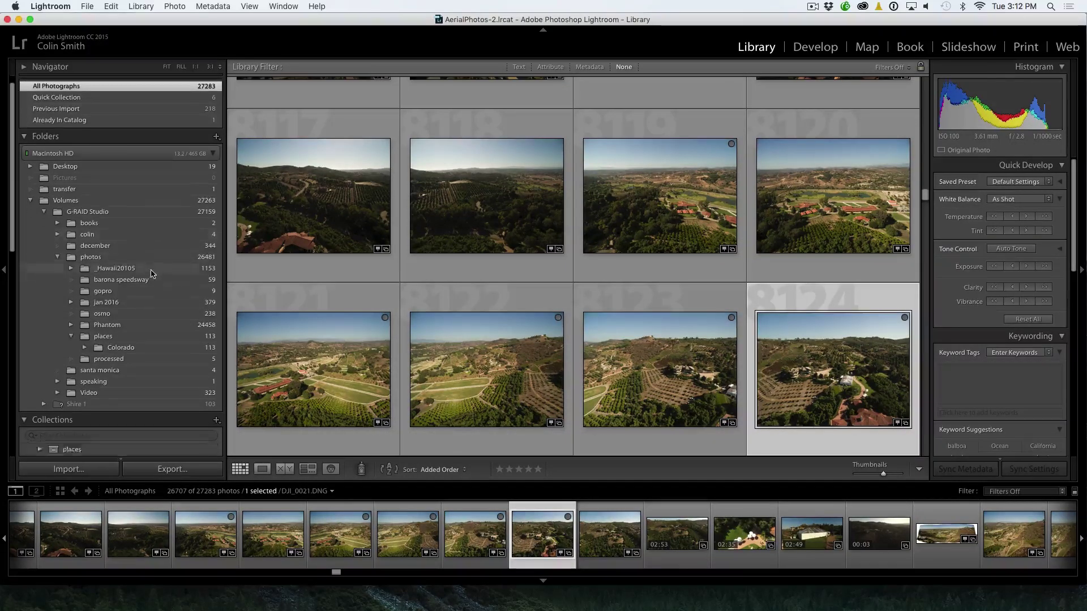
scroll(154, 271, down, 10)
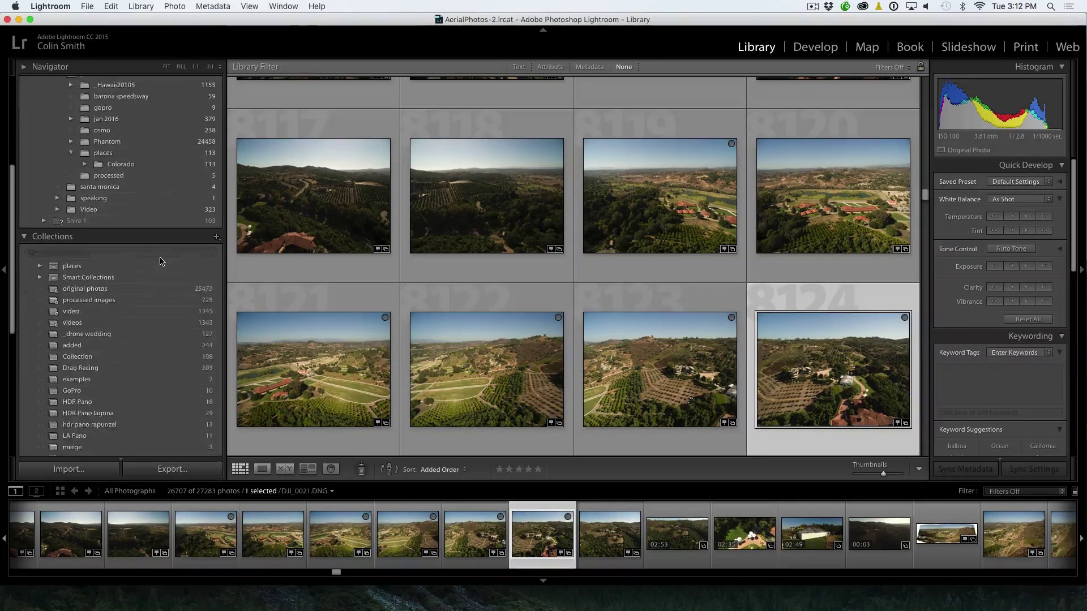
scroll(161, 262, down, 10)
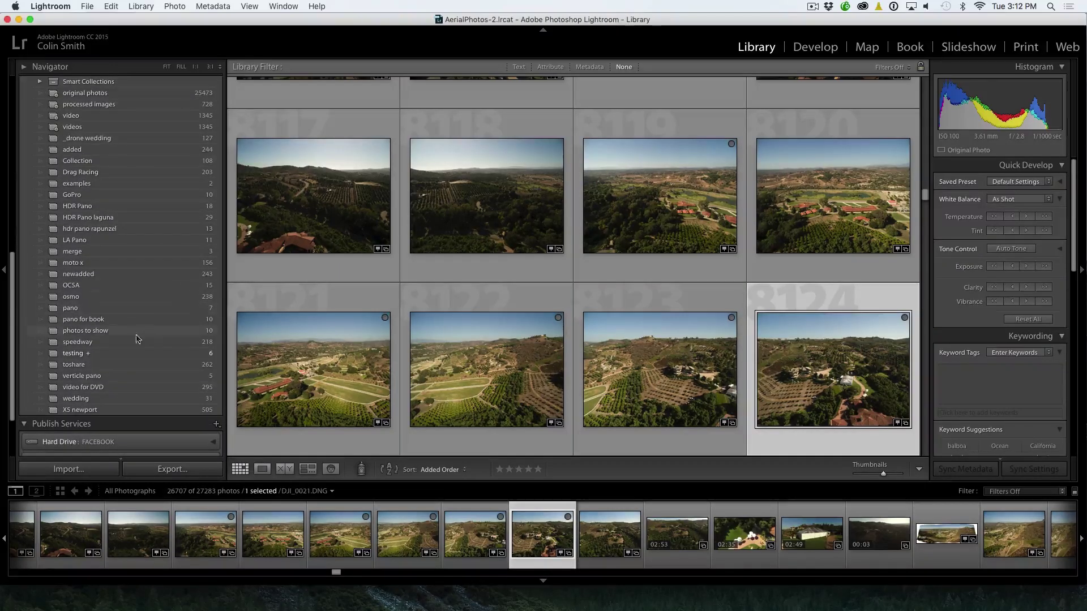
click(86, 354)
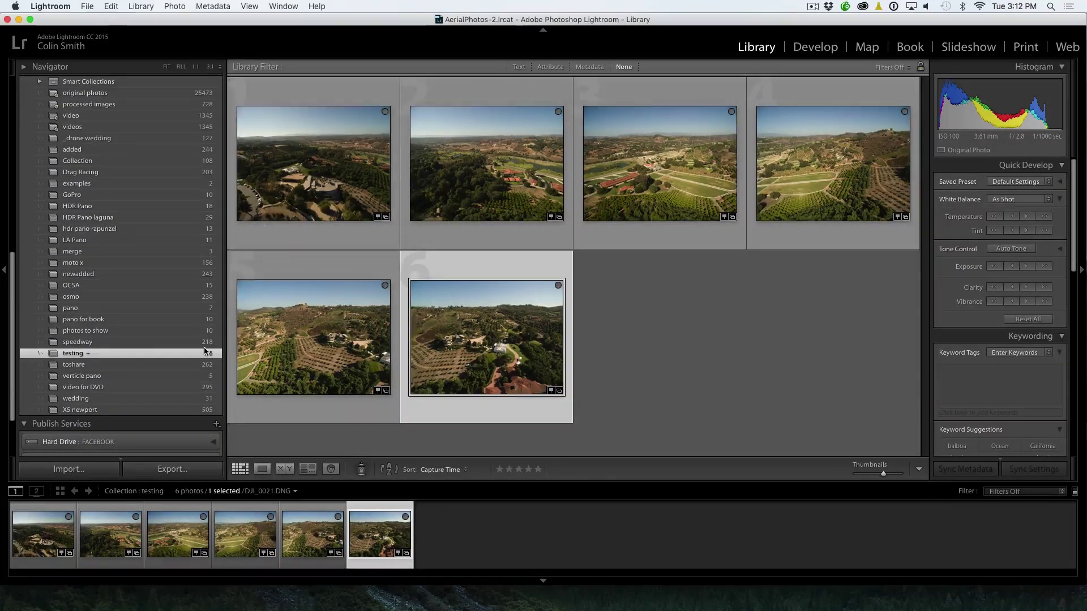
Turn off 'testing' as the target collection, then set it as the target again
right_click(90, 352)
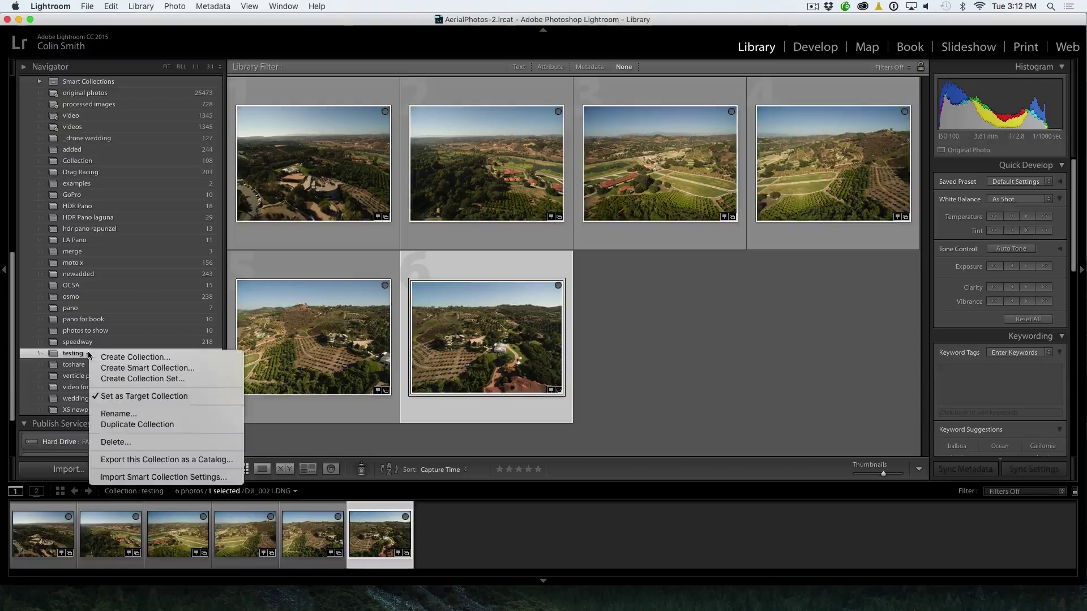
click(143, 396)
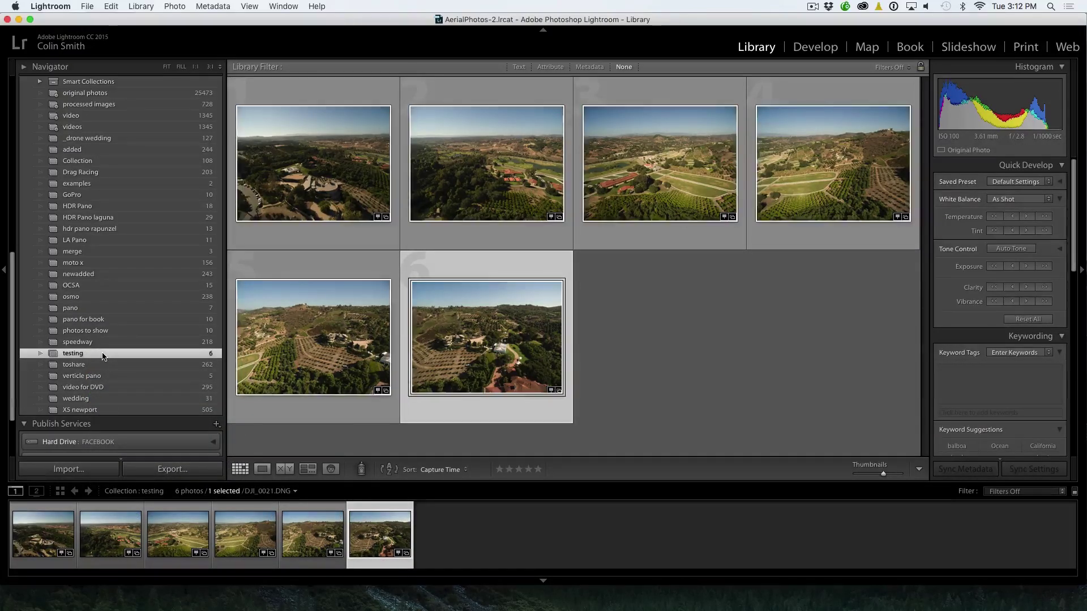
scroll(114, 344, up, 10)
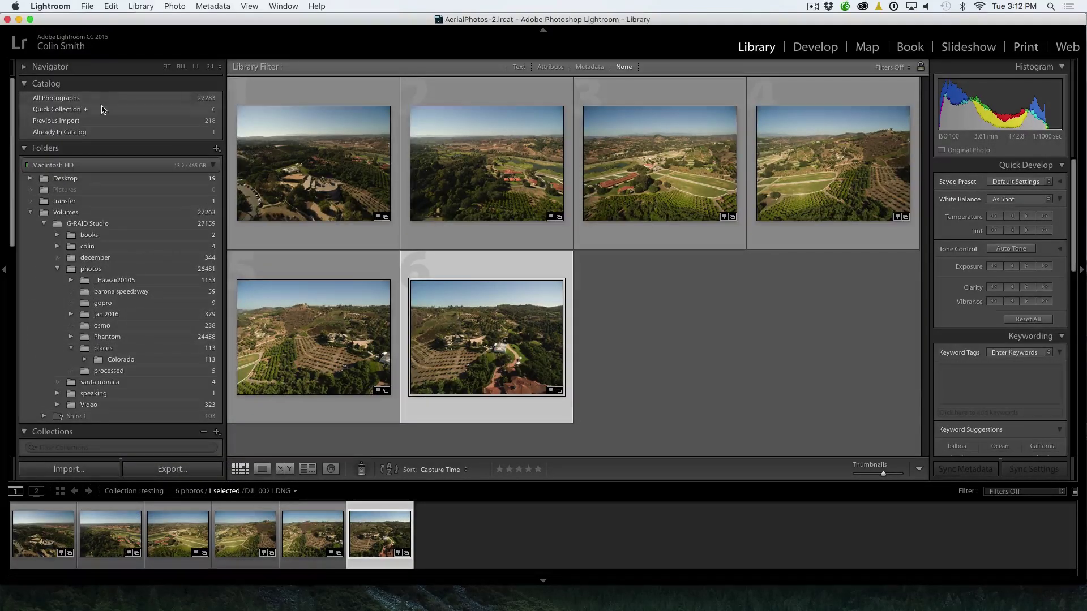
scroll(140, 195, down, 10)
right_click(99, 279)
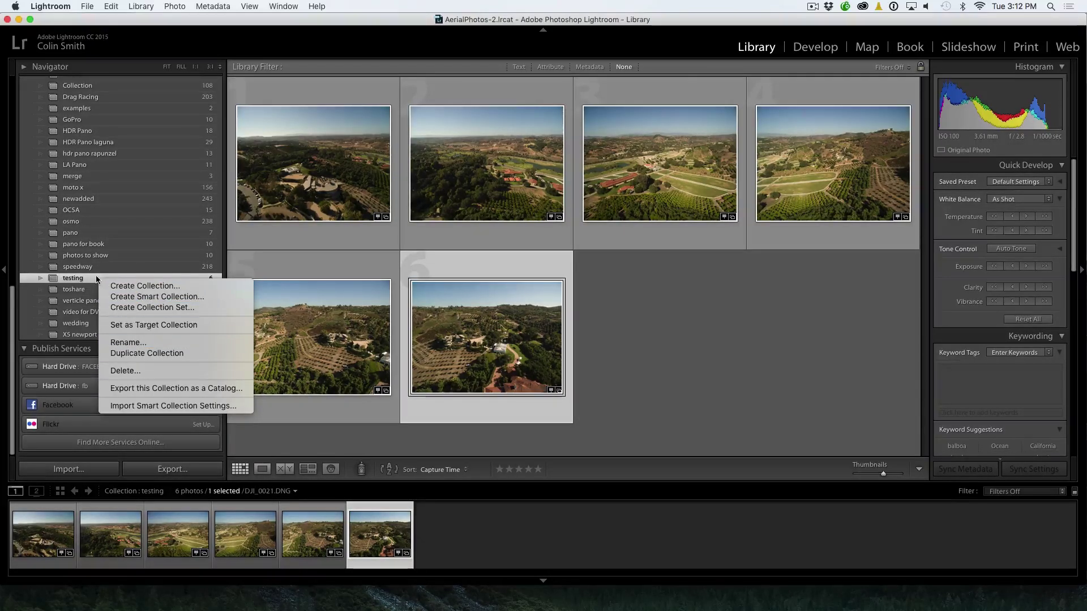
click(153, 324)
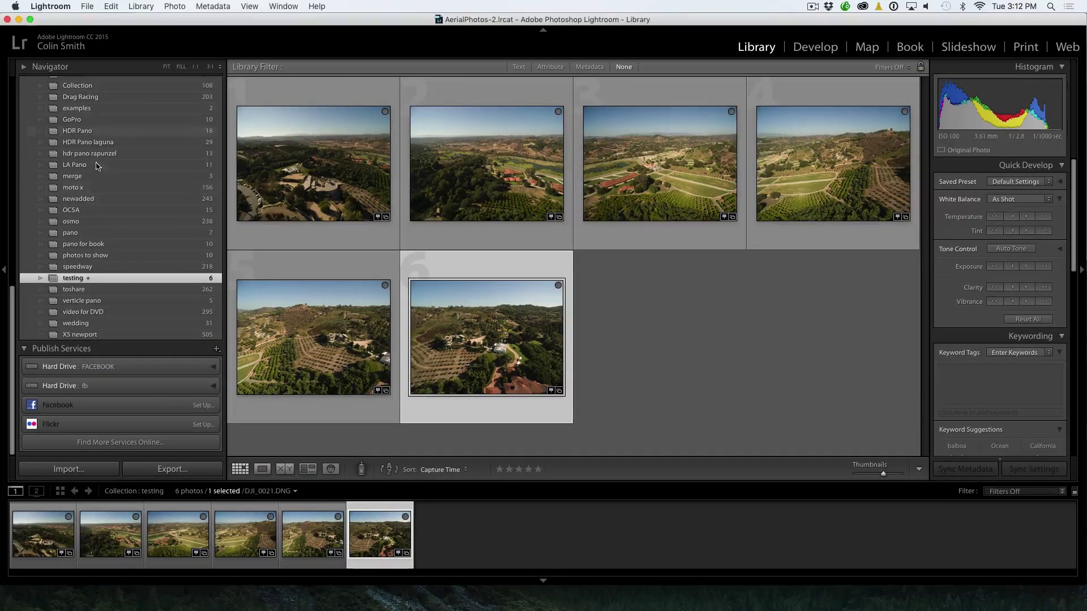
Remove three photos, including photos 5 and 2, from 'testing', leaving 3
click(385, 286)
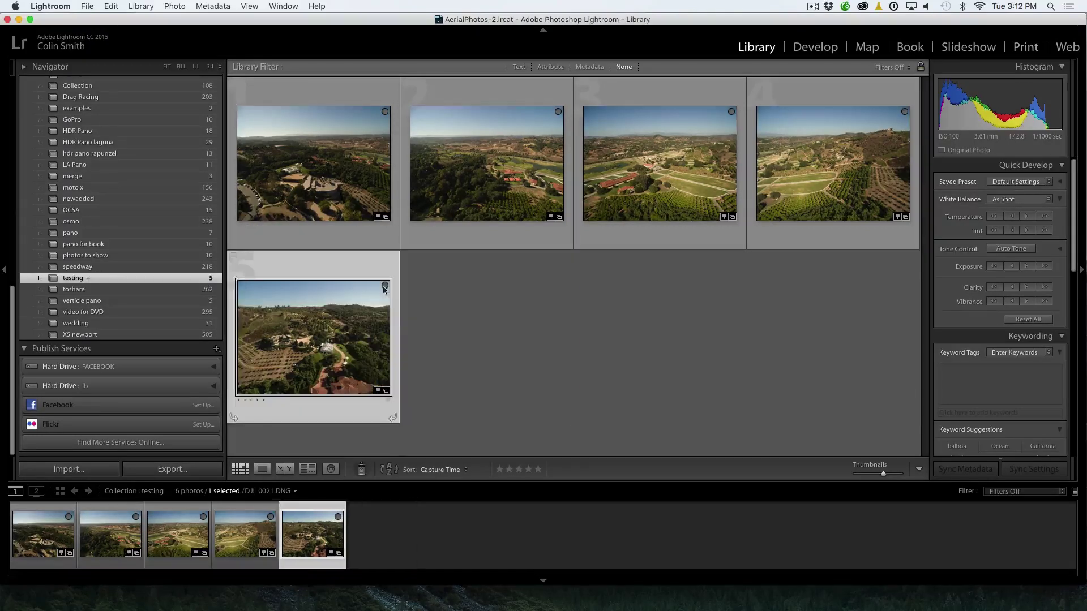
click(385, 286)
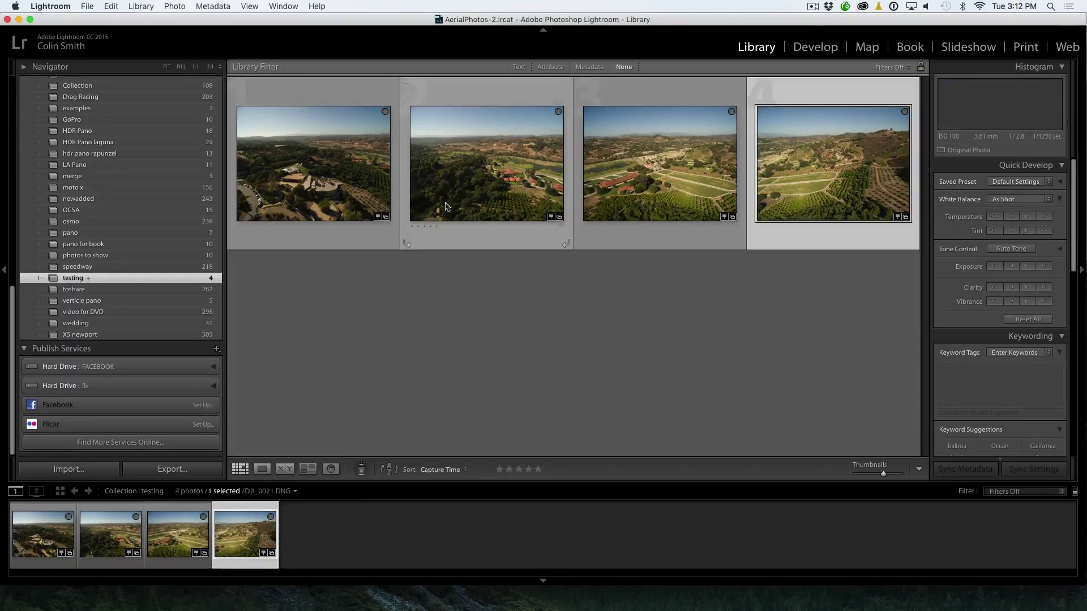
click(559, 112)
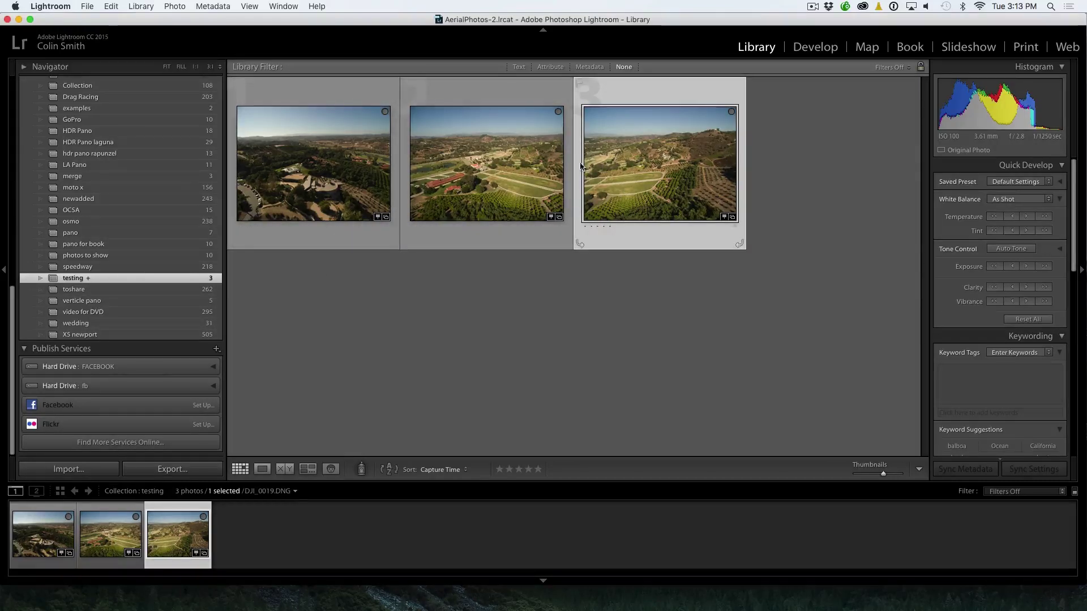
scroll(203, 225, up, 15)
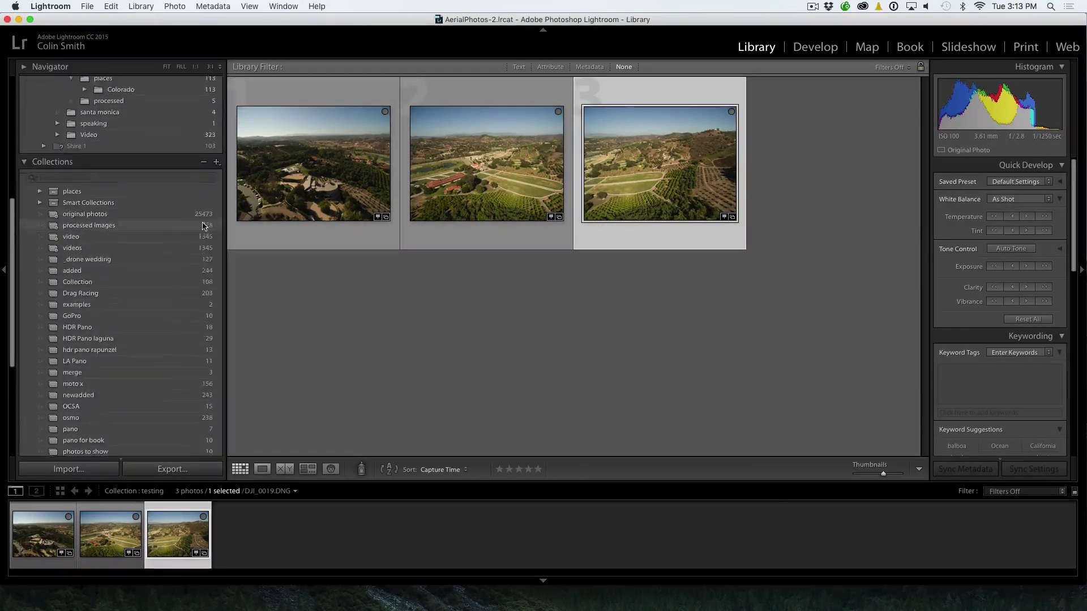
Show the newadded collection's 243 photos and select photo 42 in the grid
scroll(204, 225, up, 3)
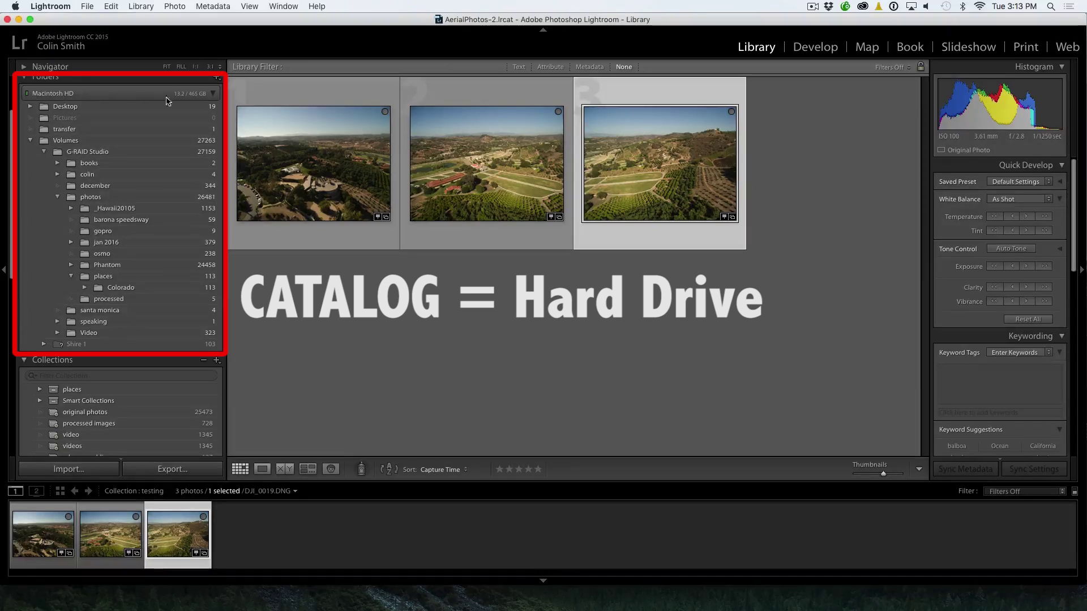
scroll(114, 187, down, 5)
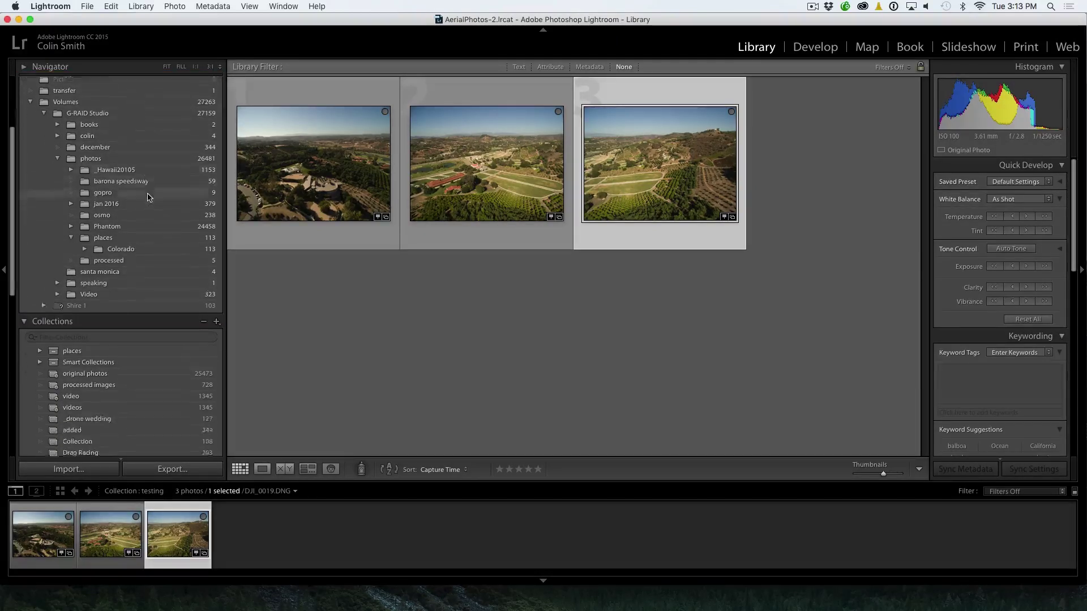
scroll(116, 255, down, 4)
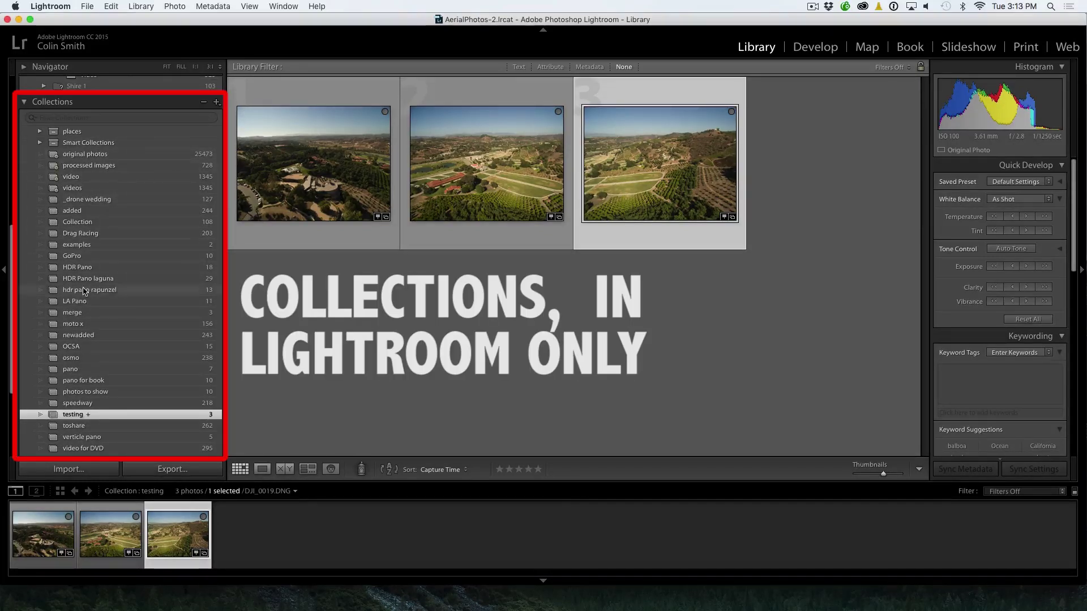
scroll(81, 300, down, 1)
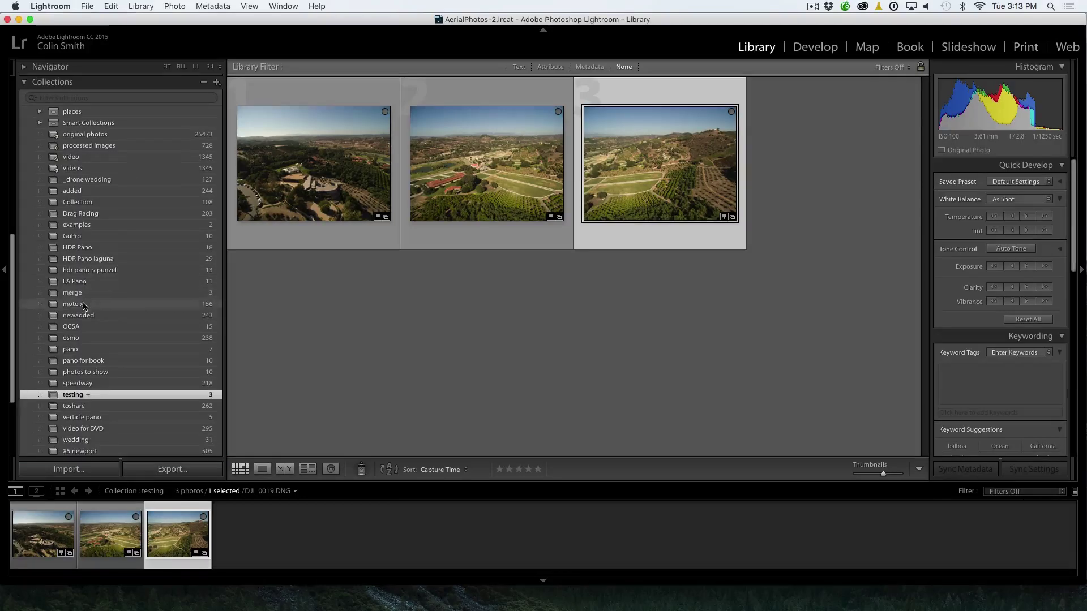
click(78, 316)
scroll(376, 225, down, 10)
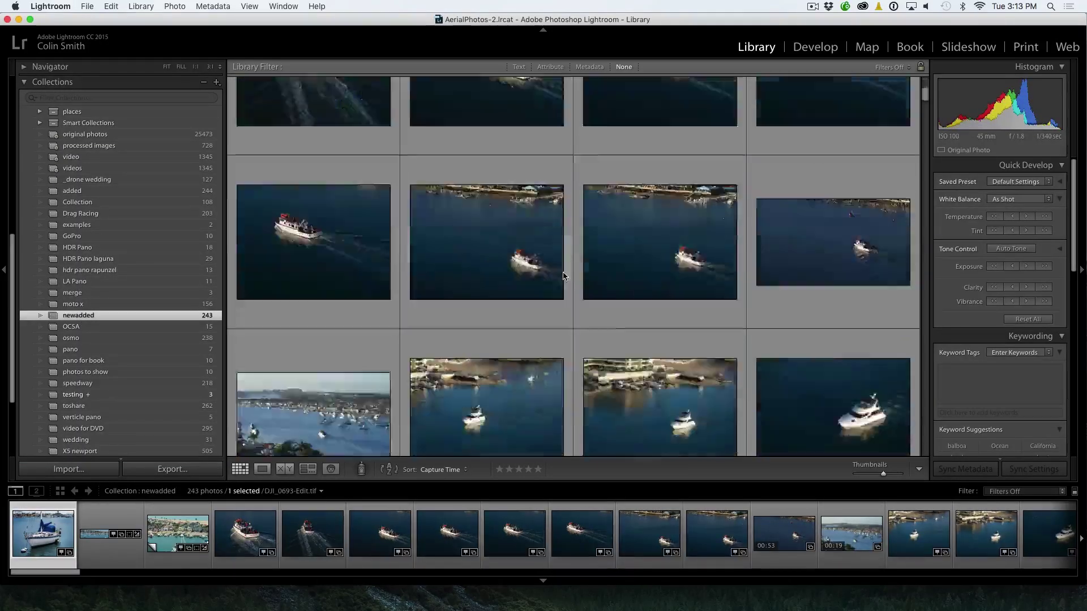
click(563, 272)
Bring up the Import window in Add mode, with Macintosh HD and G-RAID Studio listed as sources
scroll(109, 165, up, 1)
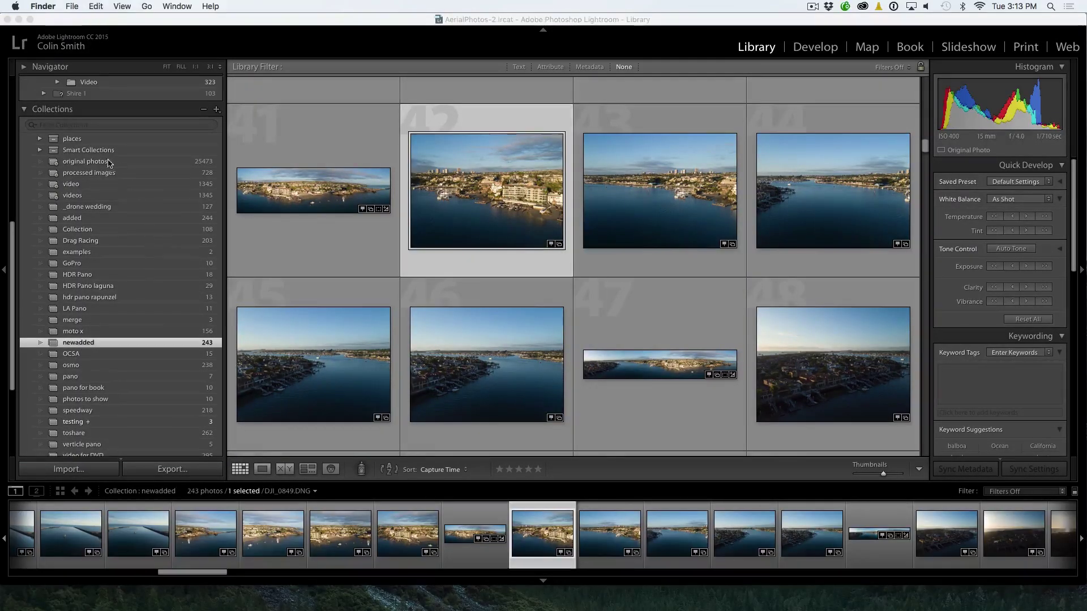
scroll(114, 295, up, 10)
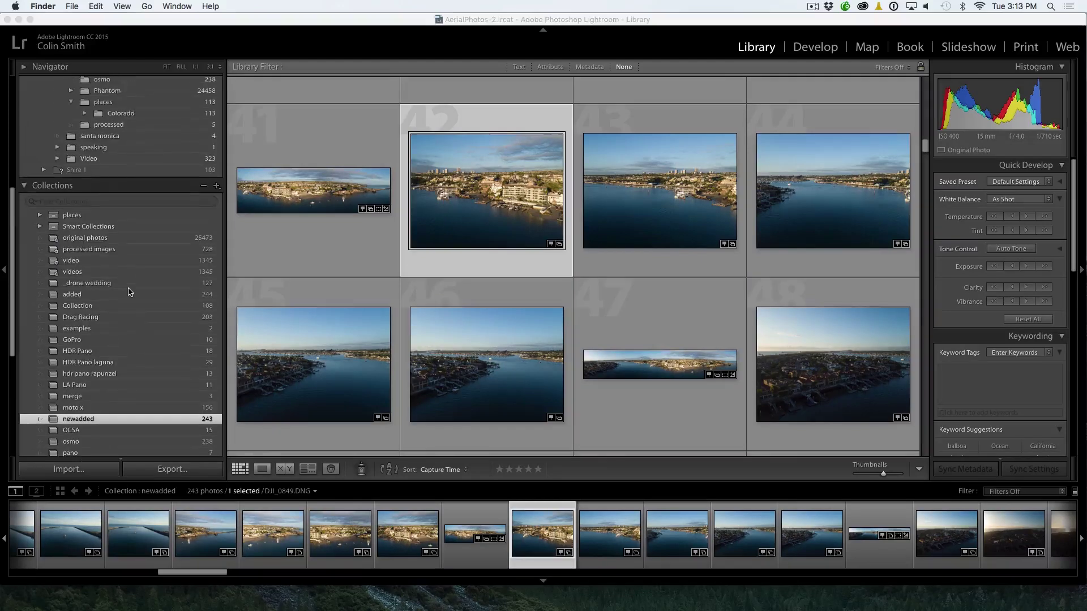
scroll(129, 291, up, 1)
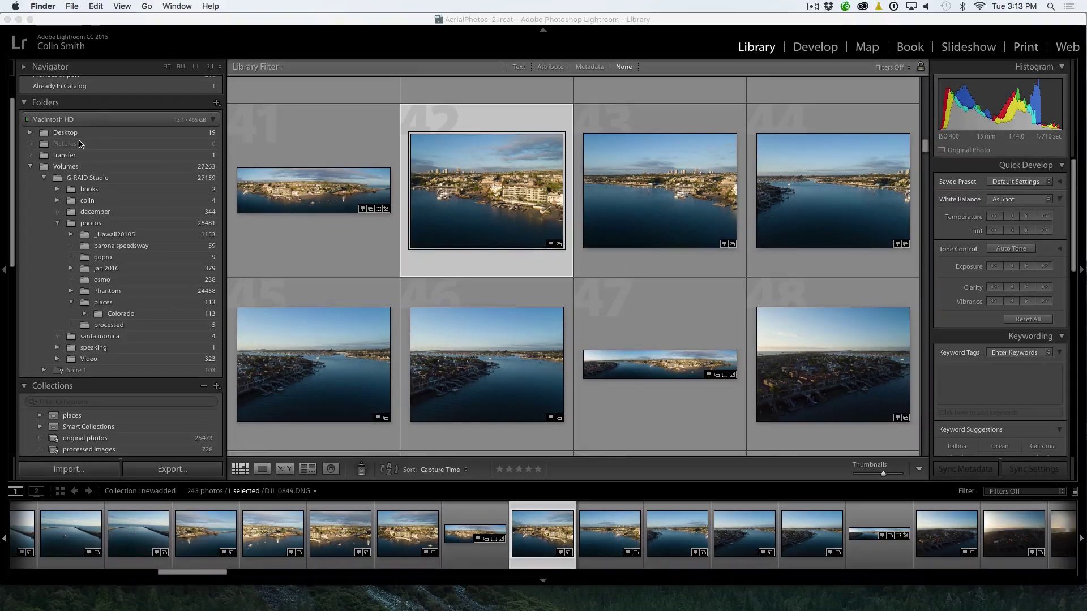
scroll(152, 324, down, 1)
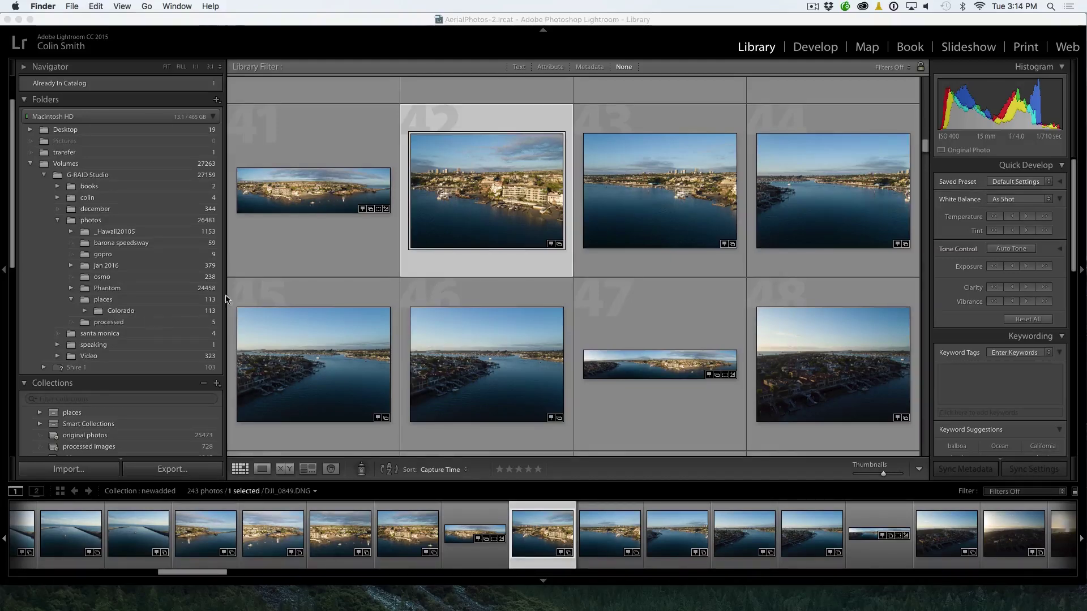
scroll(556, 236, up, 5)
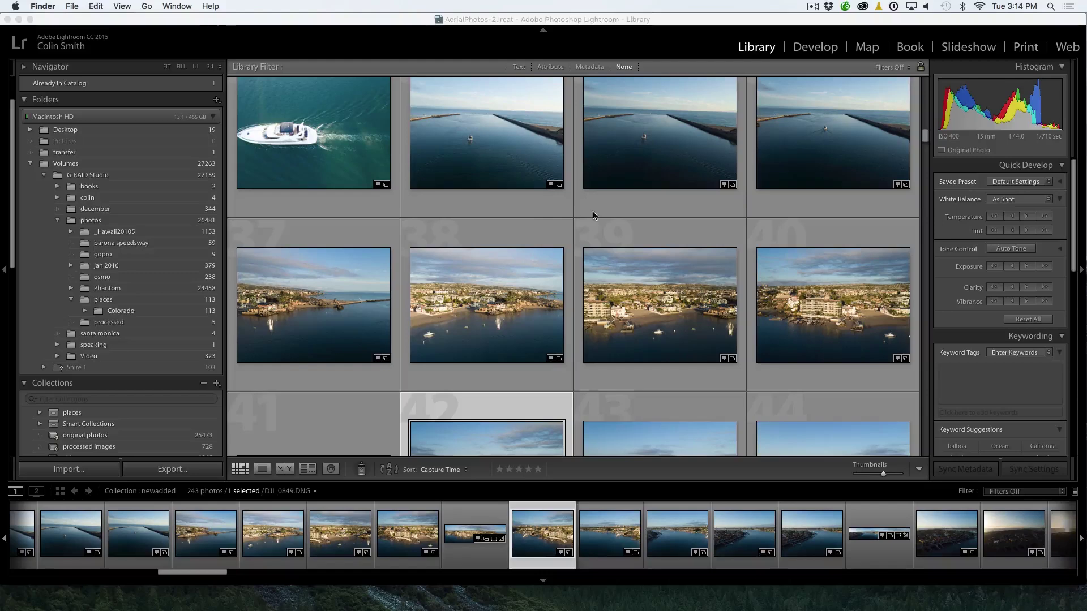
scroll(593, 216, up, 2)
scroll(113, 179, up, 1)
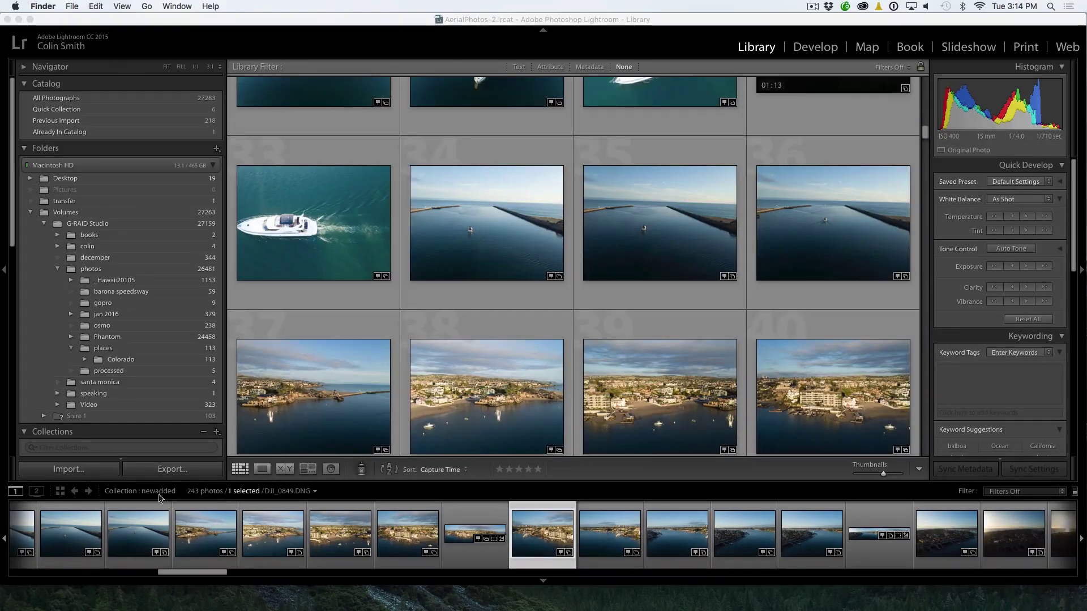
click(69, 469)
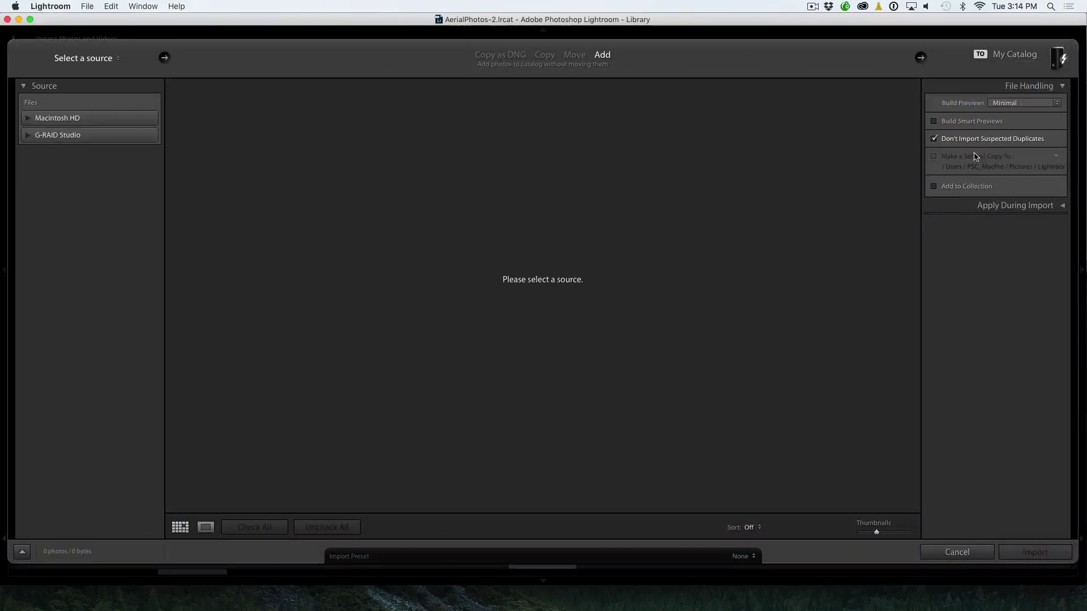
Toggle Add to Collection on and off, expand Apply During Import's Keywords, then cancel the import
click(960, 189)
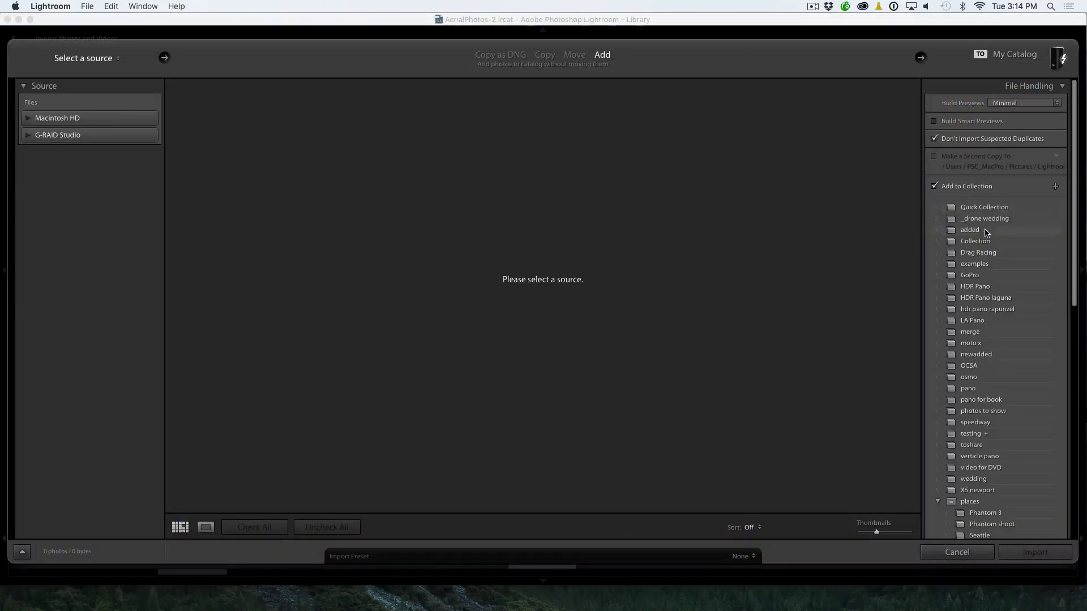
scroll(1002, 226, down, 3)
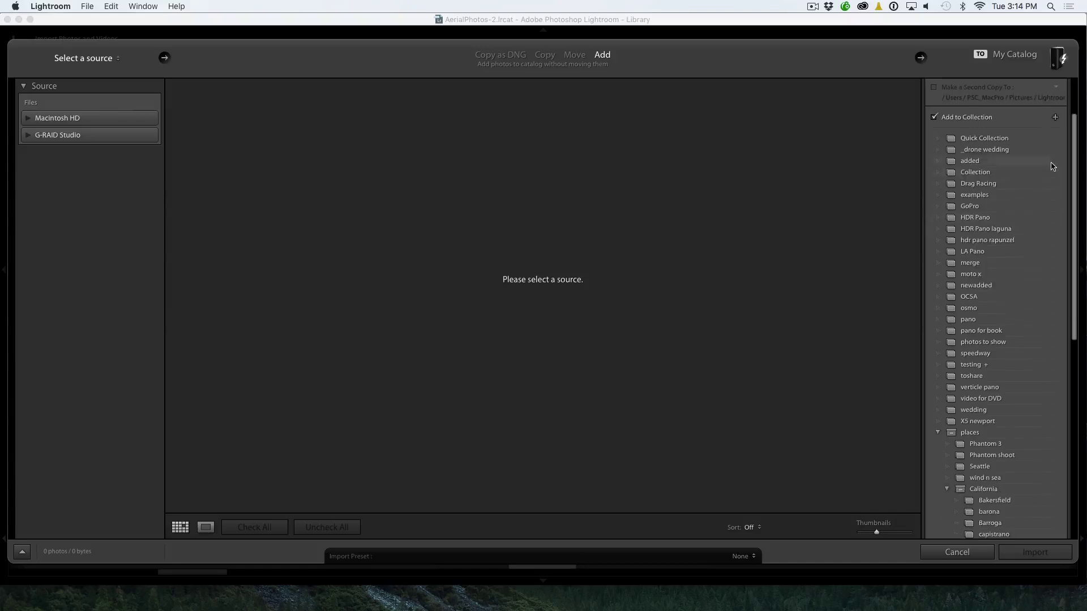
click(936, 118)
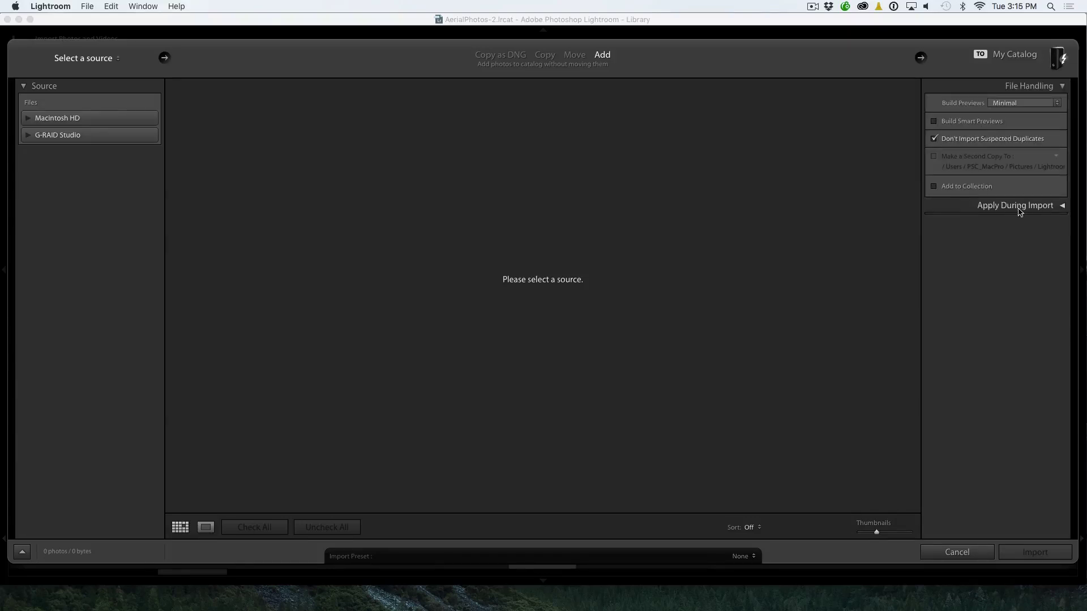
click(1039, 207)
click(954, 280)
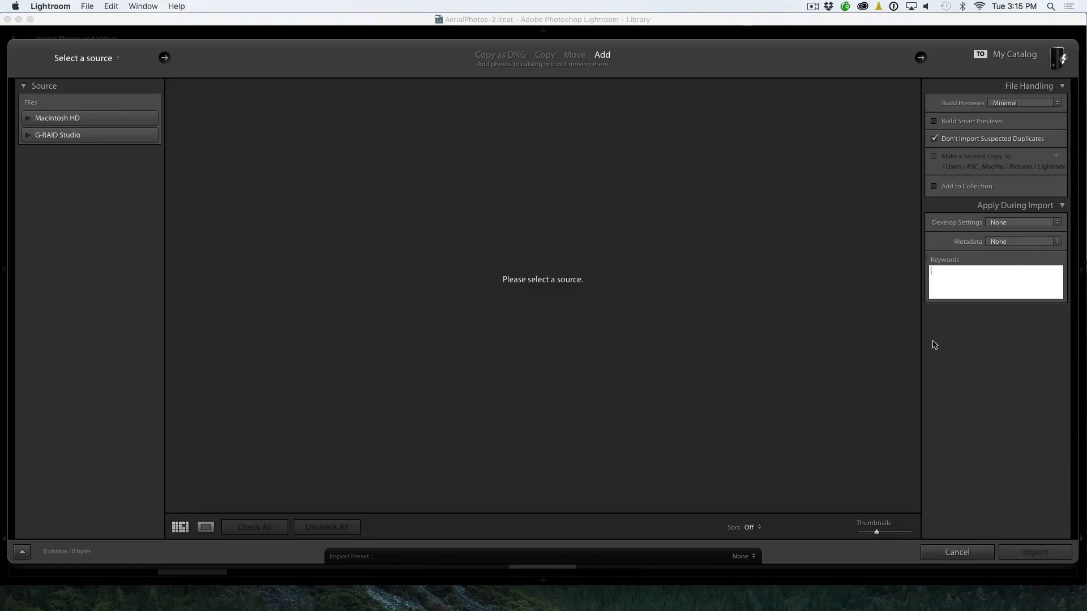
click(942, 552)
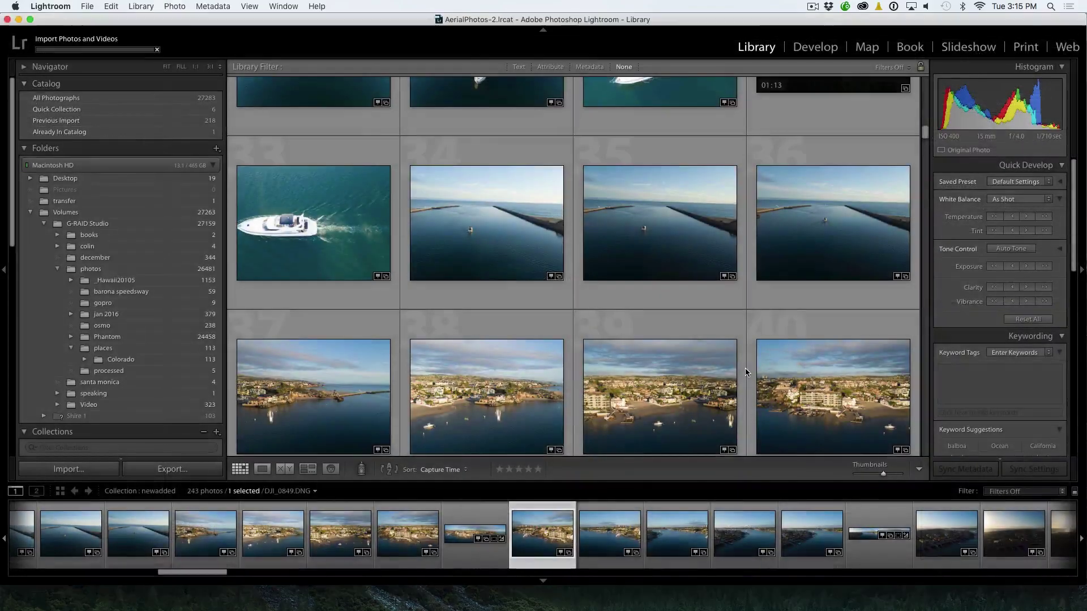